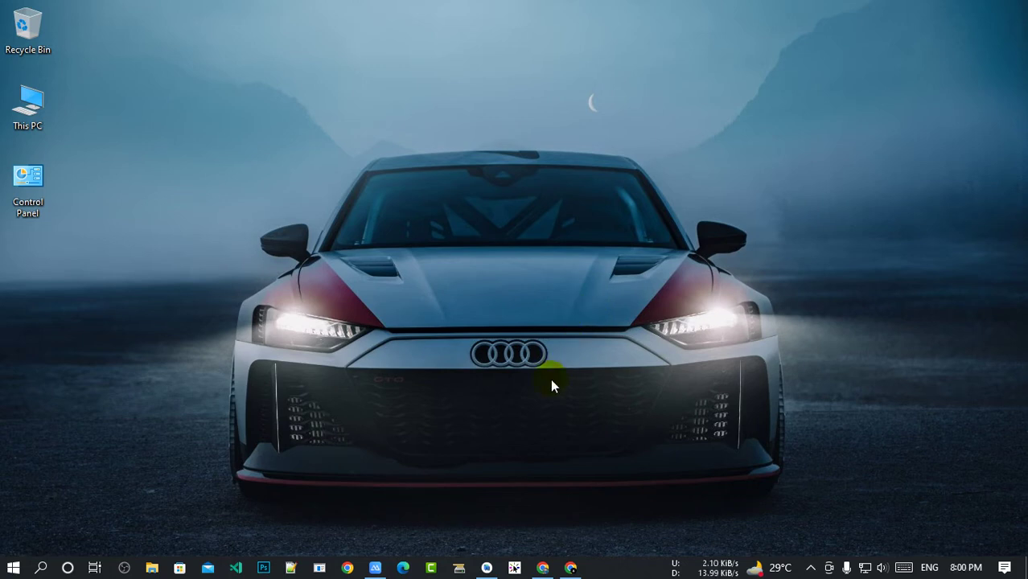
Switch to the AdMob window, open the account's test device settings and start adding a test device.
click(570, 568)
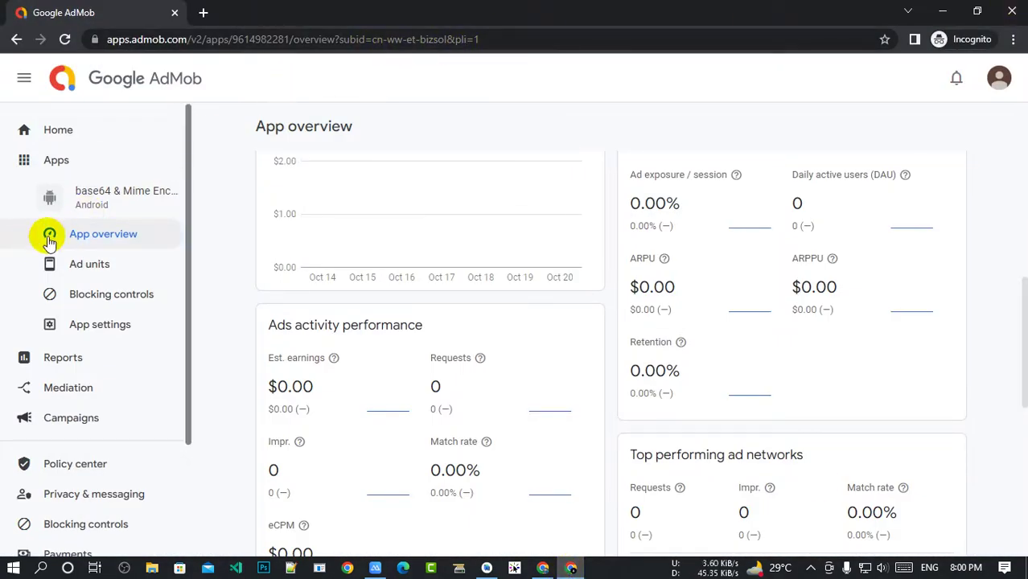
scroll(66, 475, down, 2)
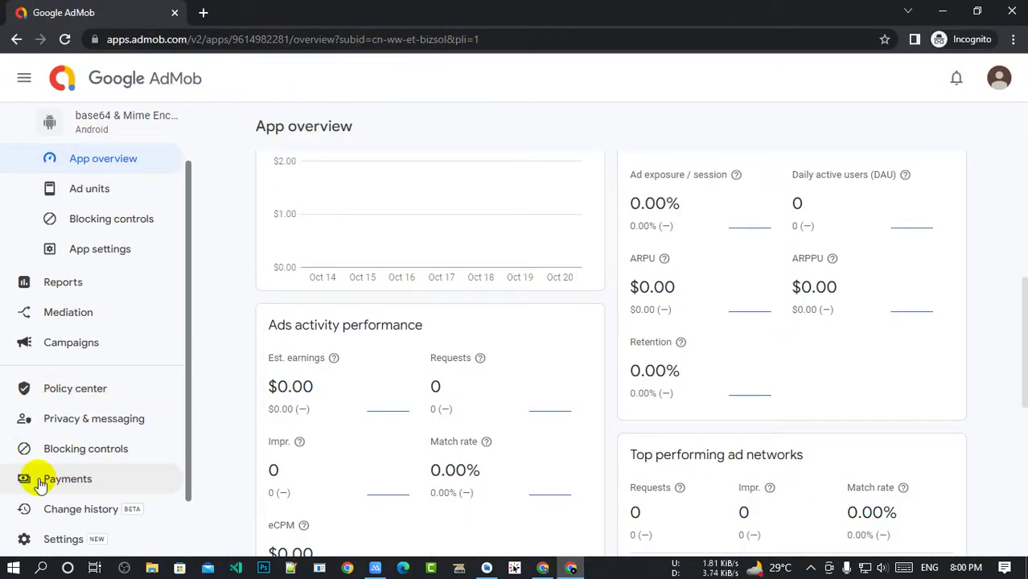
click(77, 545)
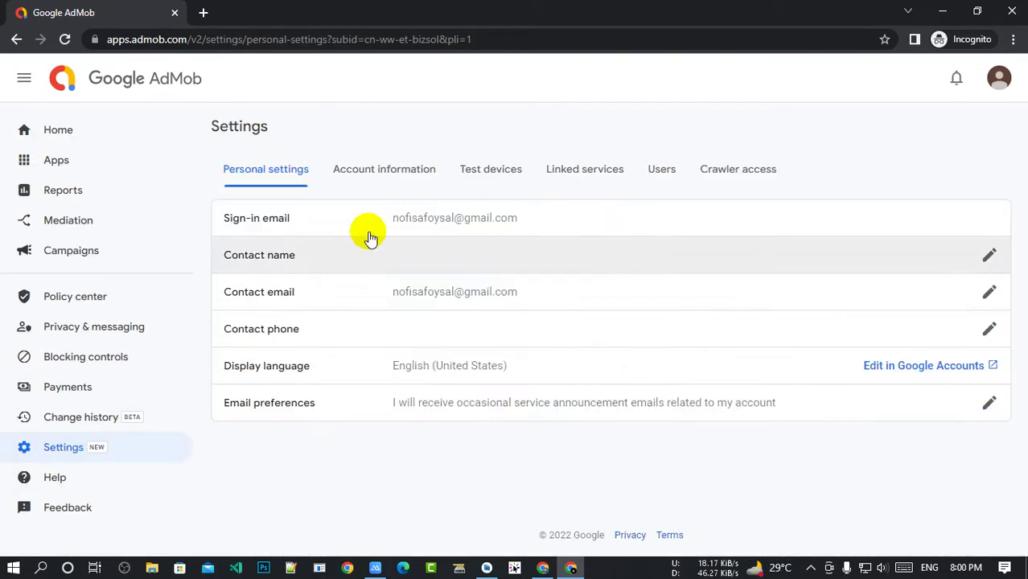
click(493, 171)
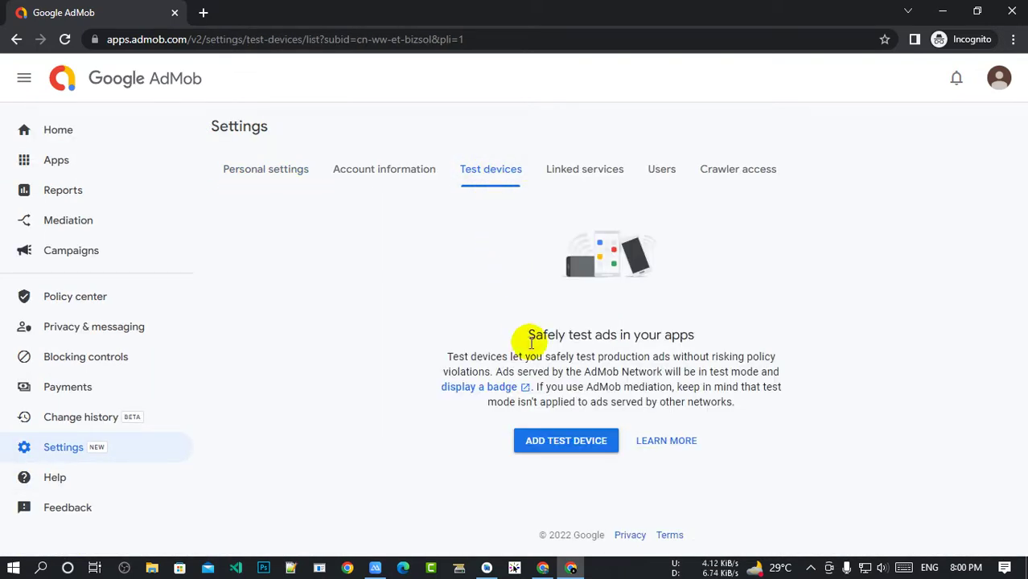
click(567, 442)
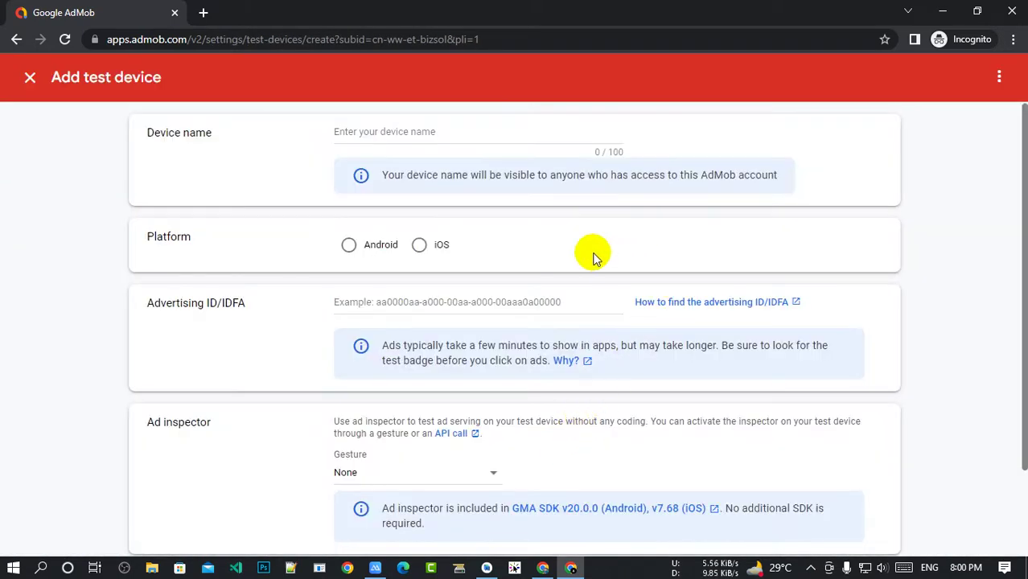
Name the test device realme and choose Android as its platform.
click(397, 131)
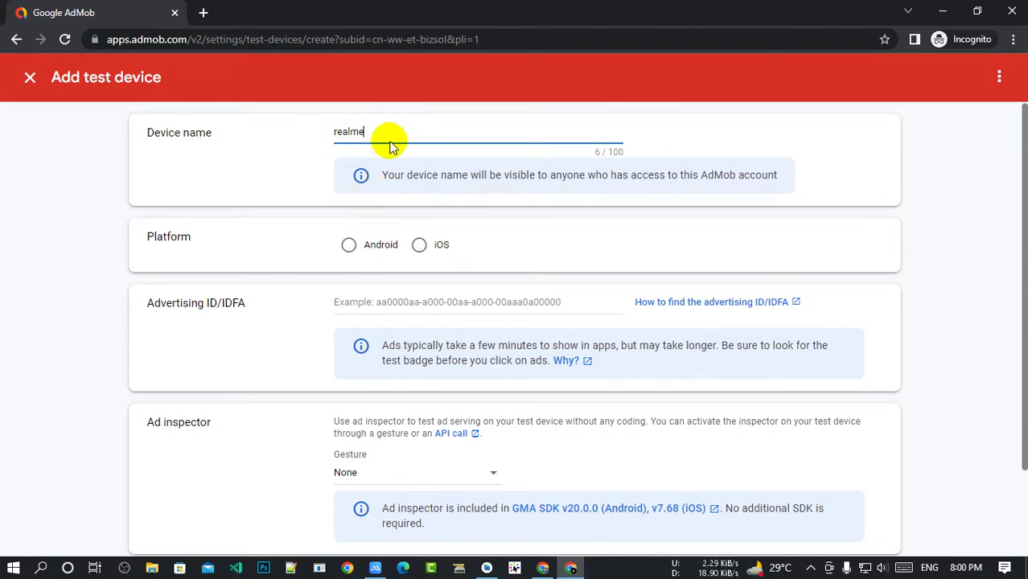
click(399, 136)
double_click(394, 134)
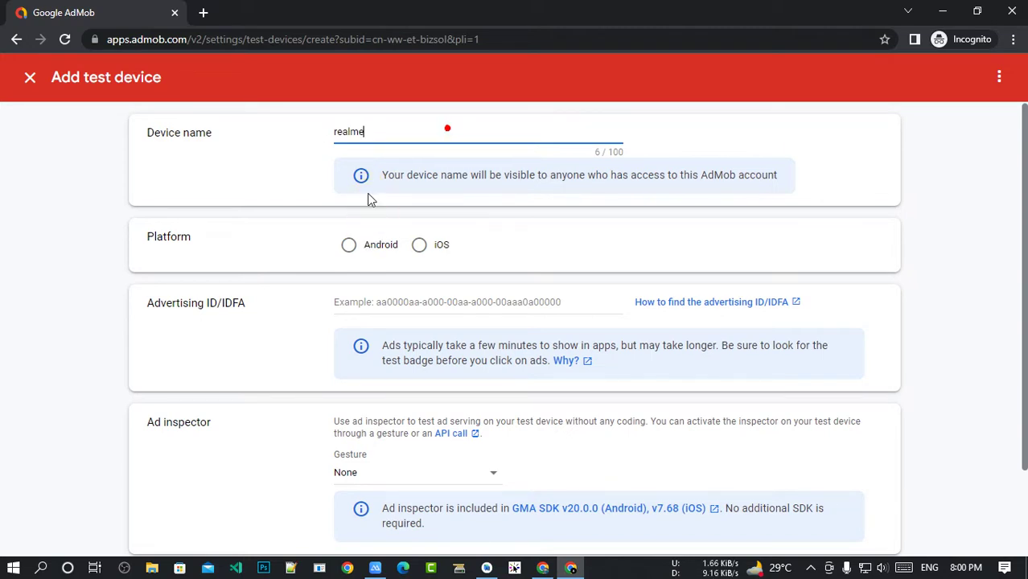
click(354, 246)
scroll(507, 235, down, 2)
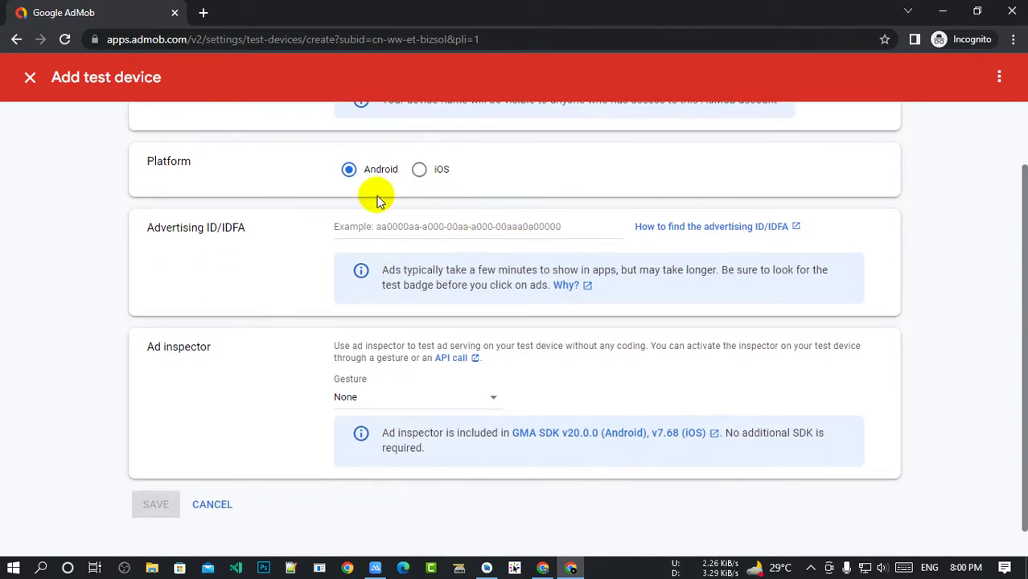
scroll(376, 199, up, 2)
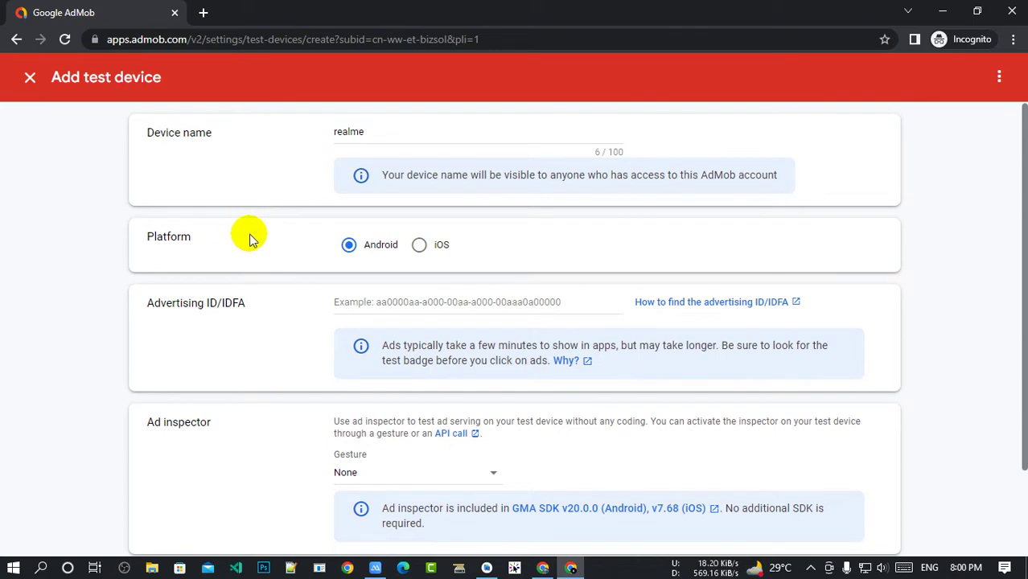
Open Google Keep in a new tab of the other browser window to reach the note holding the phone's advertising ID.
click(438, 299)
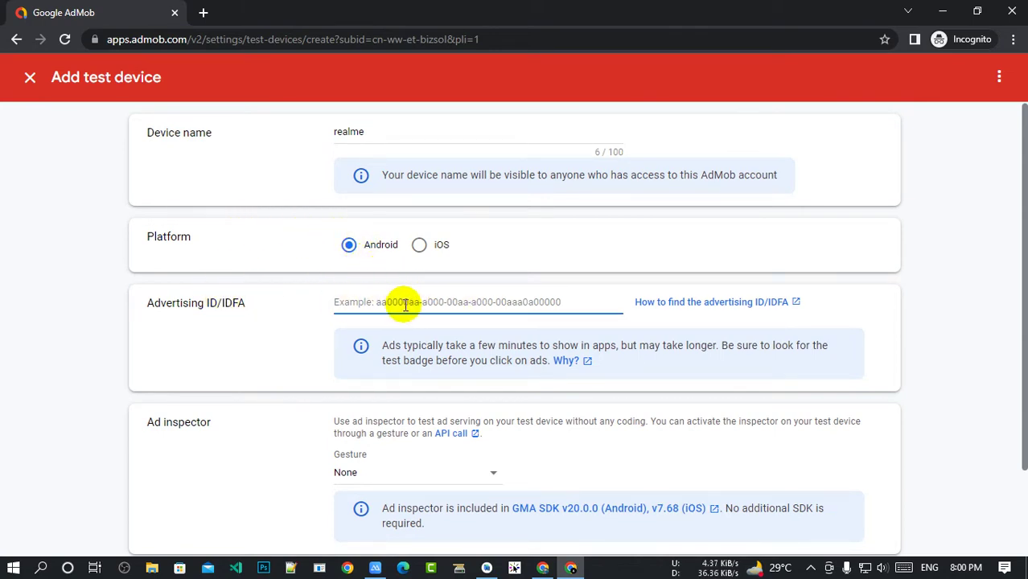
click(375, 567)
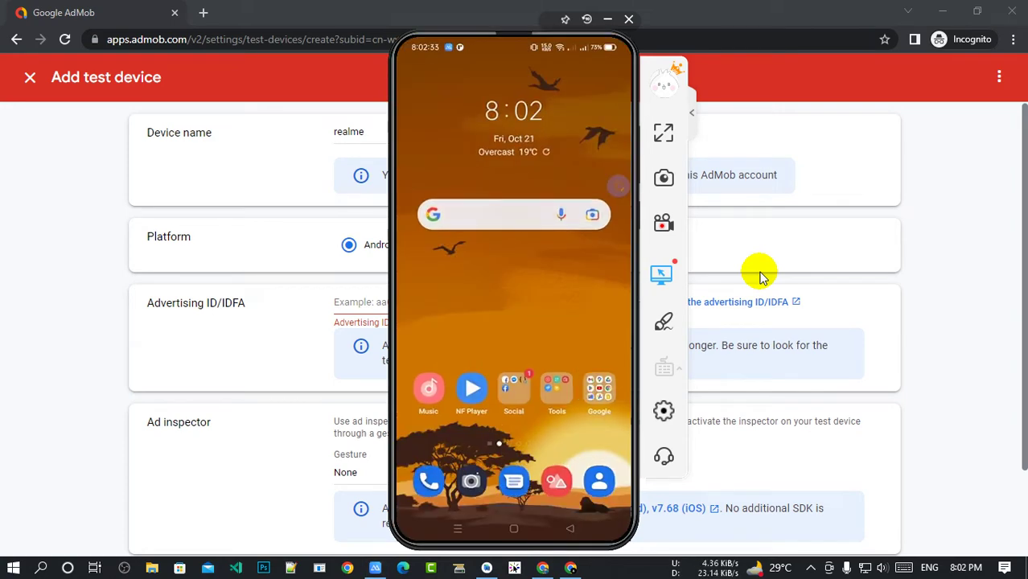
click(543, 568)
click(203, 12)
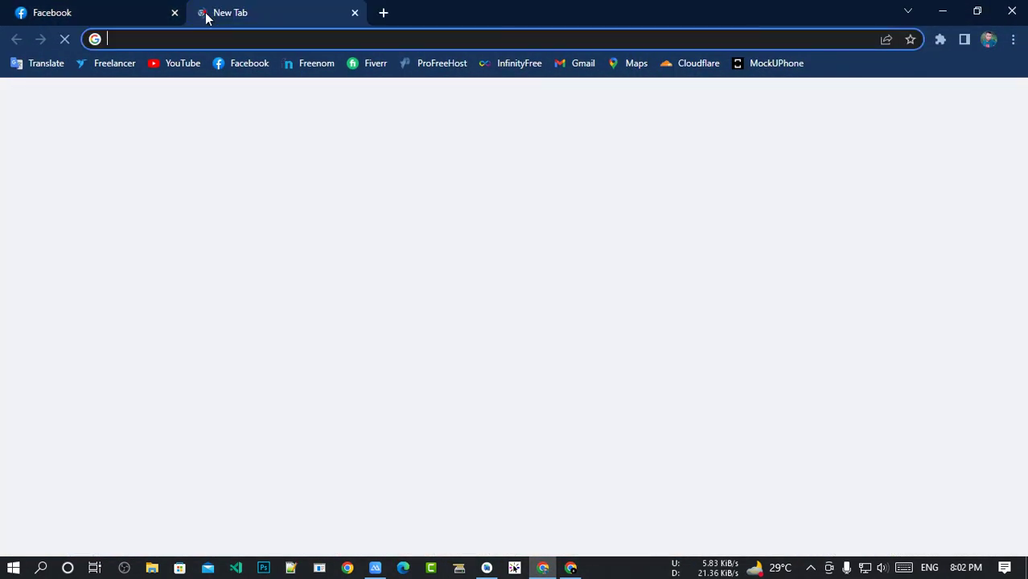
text(goo)
key(Return)
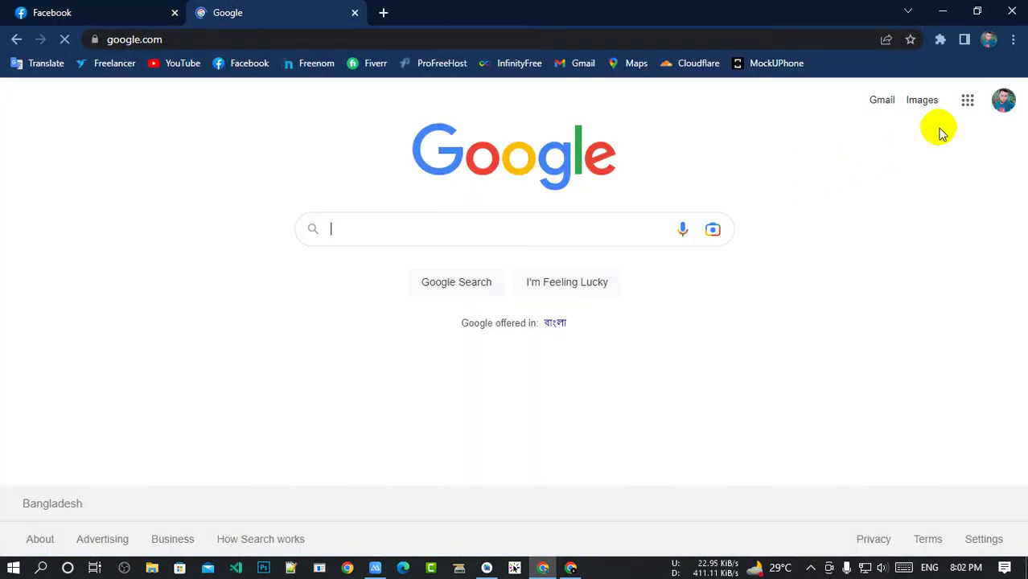
click(968, 100)
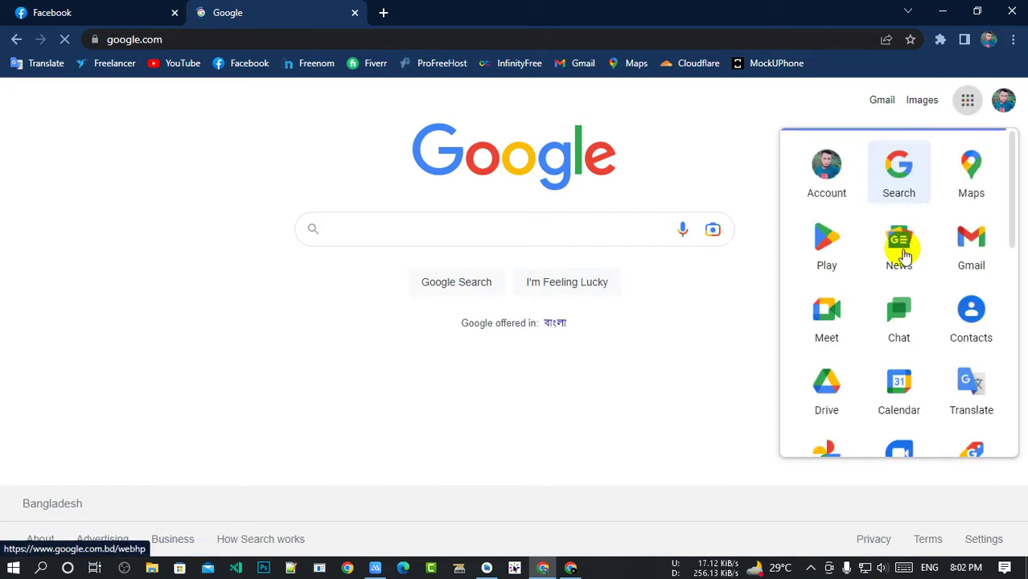
scroll(885, 322, down, 5)
scroll(899, 346, up, 5)
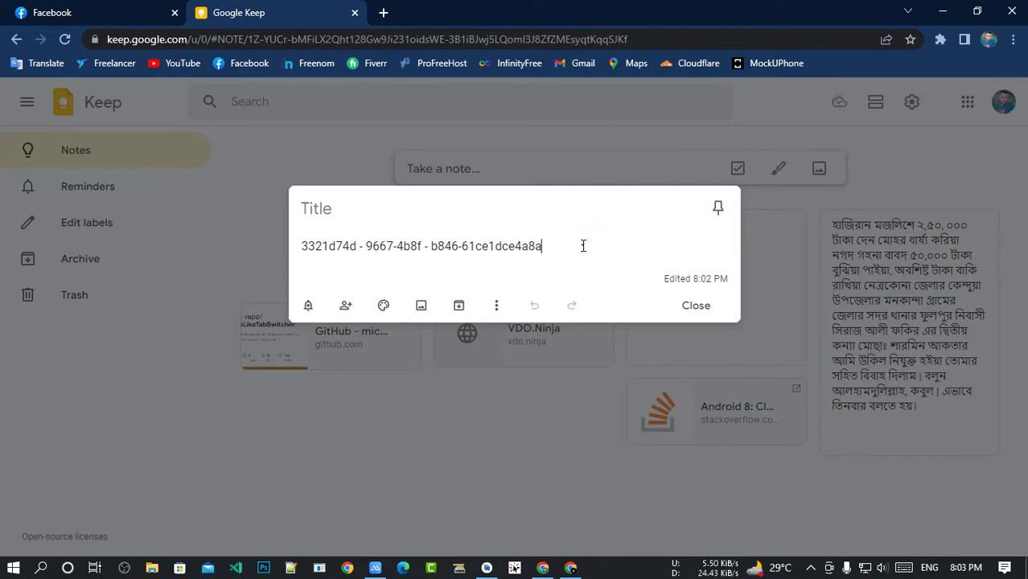
Copy the advertising ID from the Keep note, close that tab and return to the Add test device form.
triple_click(583, 245)
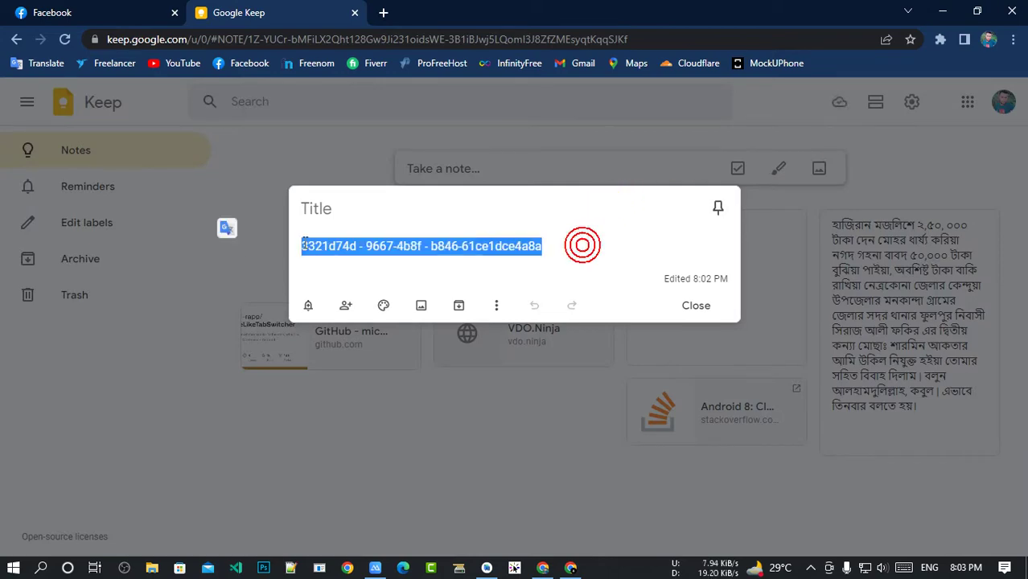
click(578, 419)
click(354, 12)
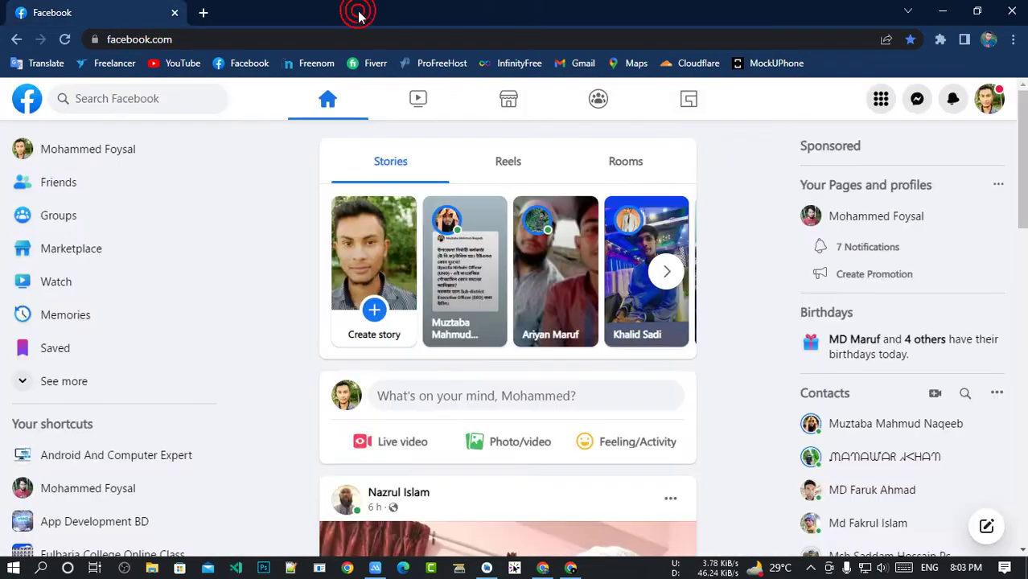
click(941, 11)
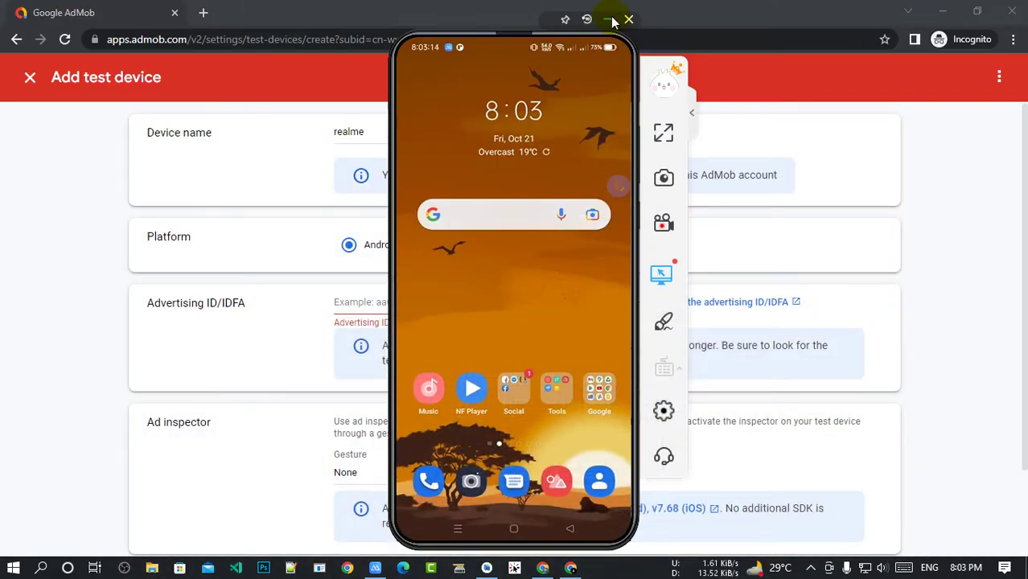
click(607, 19)
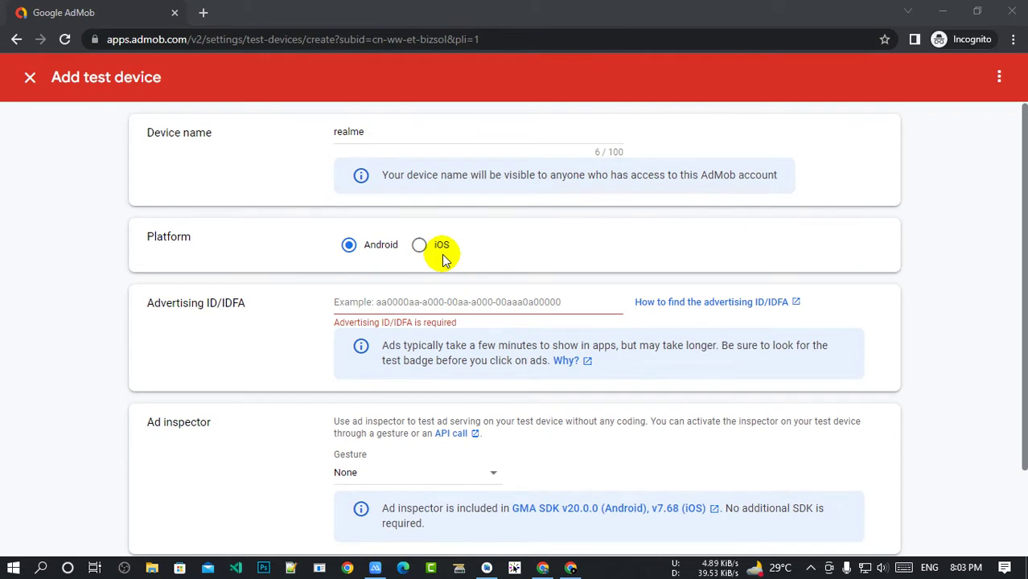
Paste the phone's advertising ID into the test device form and remove the spaces around its first dash.
click(387, 303)
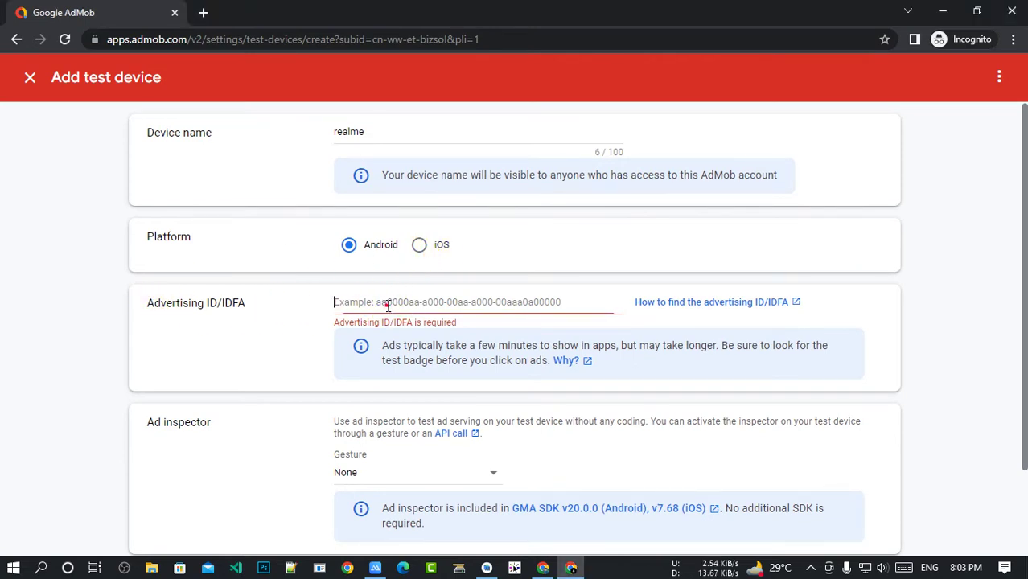
text(3321d74d - 2667-4b8f - b846-61ce1dce4a8a)
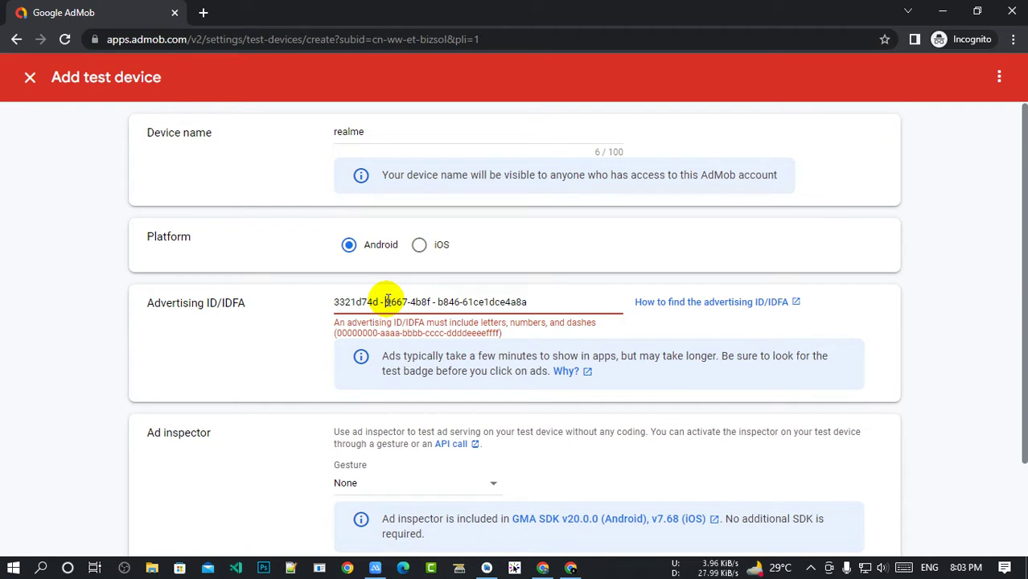
click(385, 302)
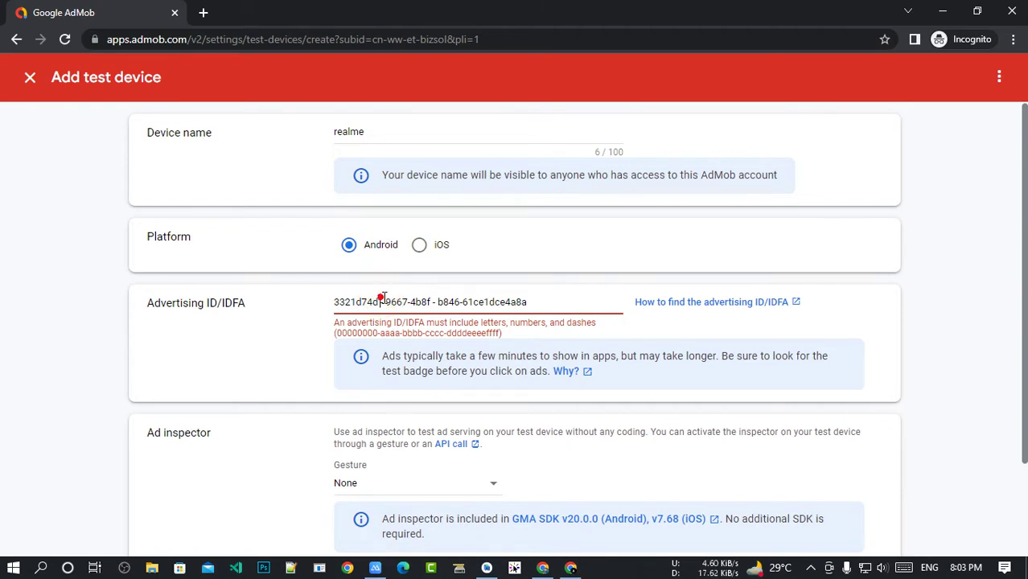
key(BackSpace)
key(BackSpace)
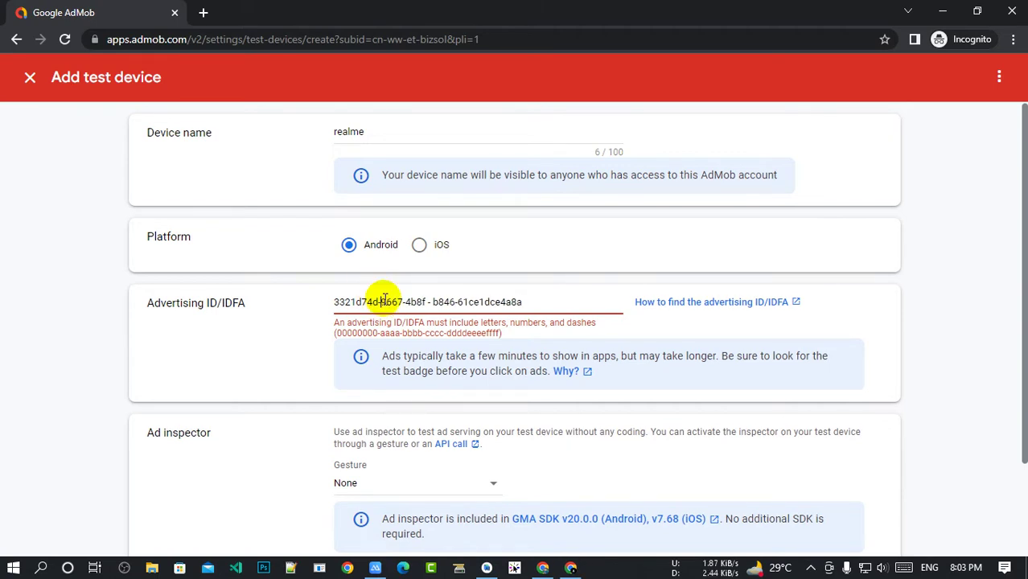
Compare the entered advertising ID with the one in the phone's Ads settings and remove its remaining spaces.
click(458, 568)
click(459, 568)
click(377, 567)
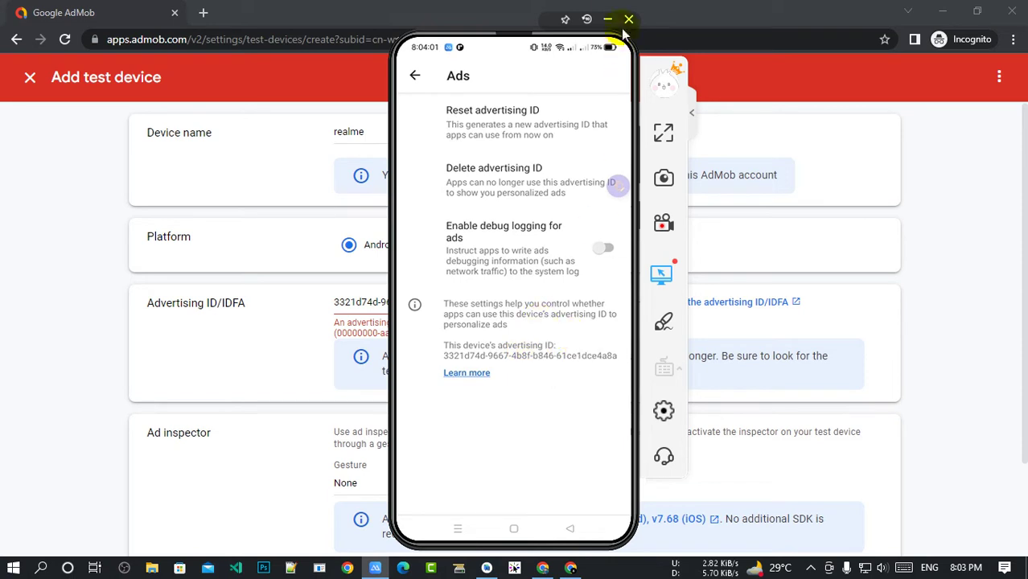
click(629, 19)
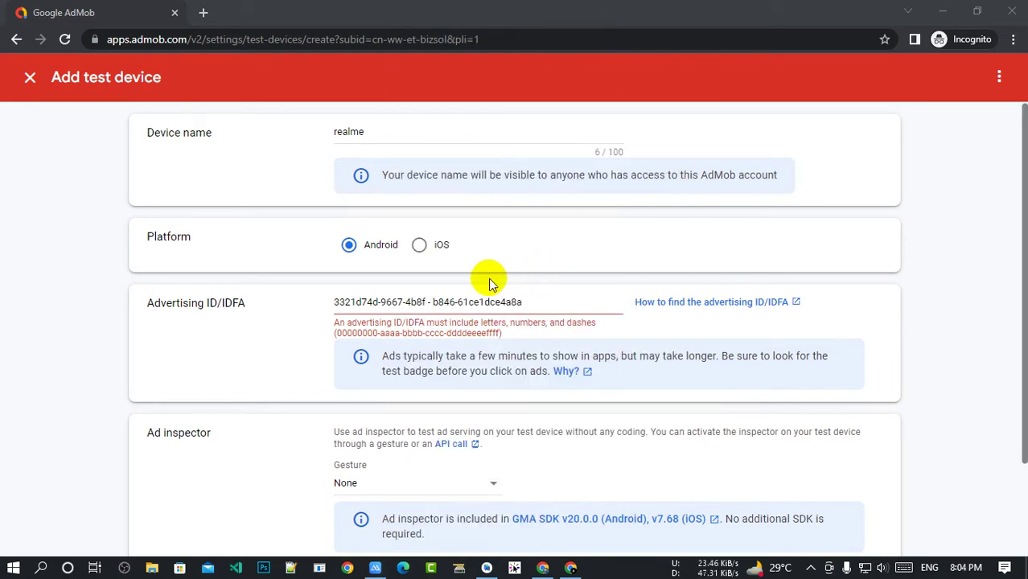
click(434, 301)
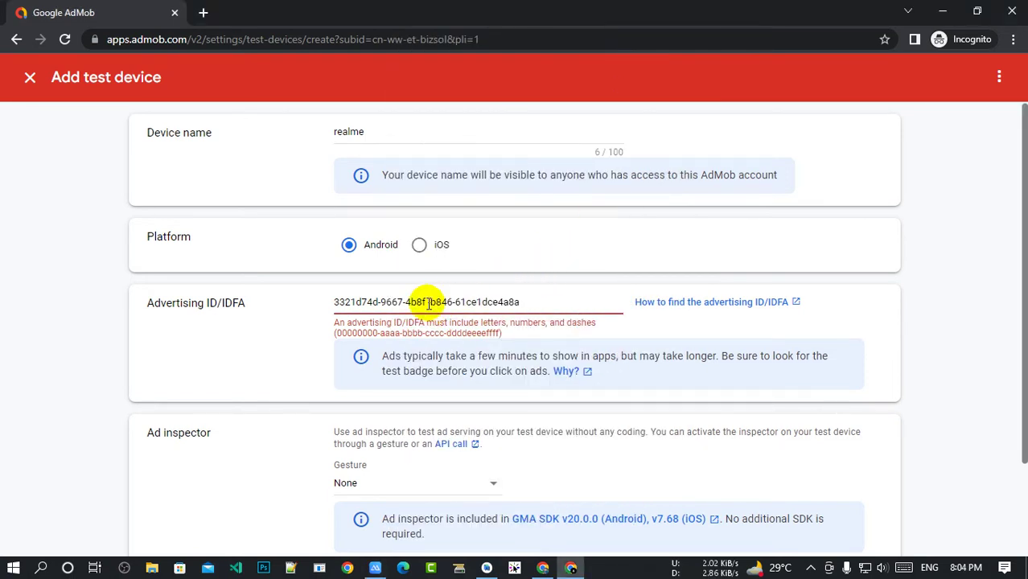
key(BackSpace)
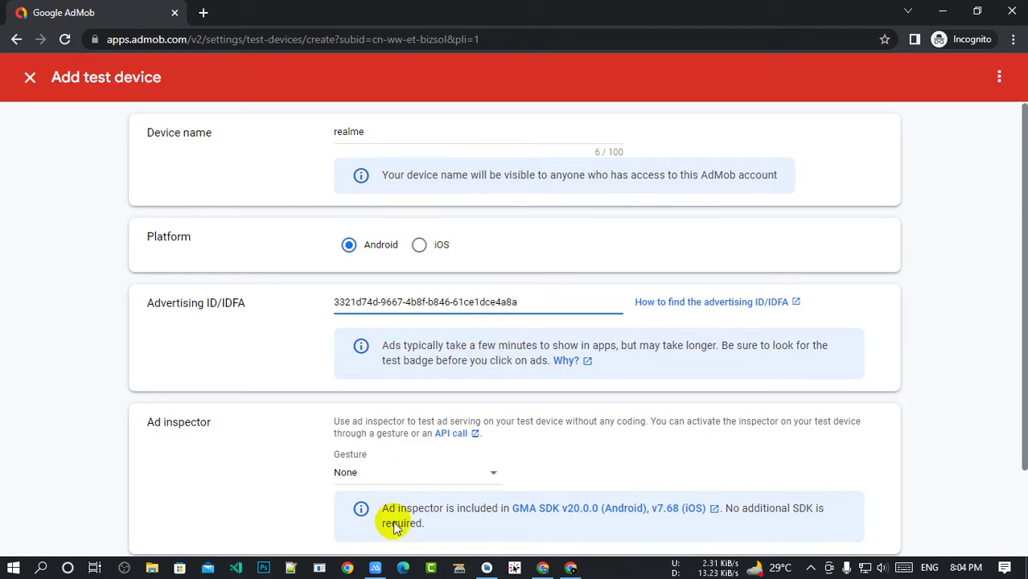
click(374, 567)
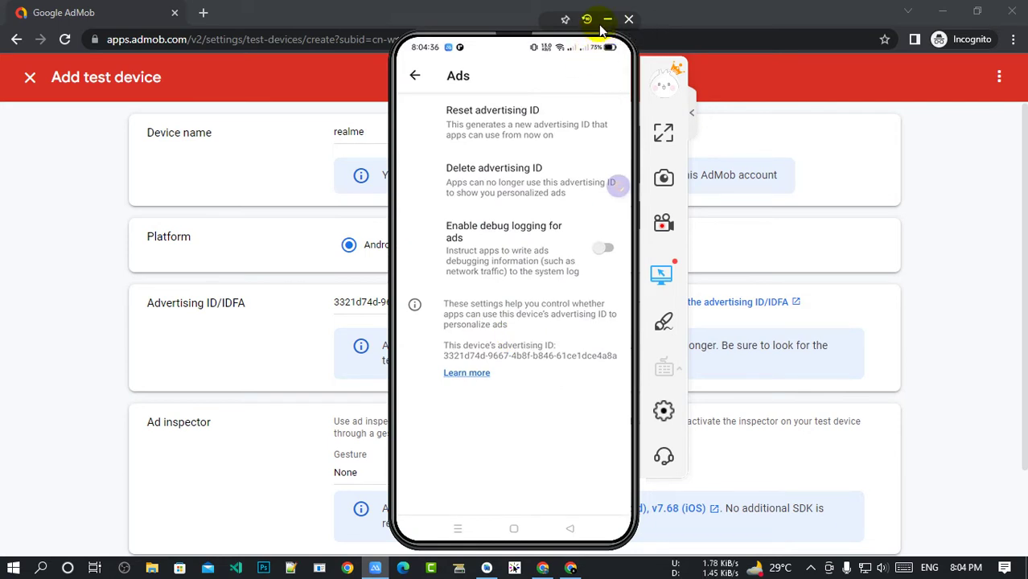
click(606, 21)
Keep the ad inspector gesture at None and save the test device.
scroll(706, 270, down, 2)
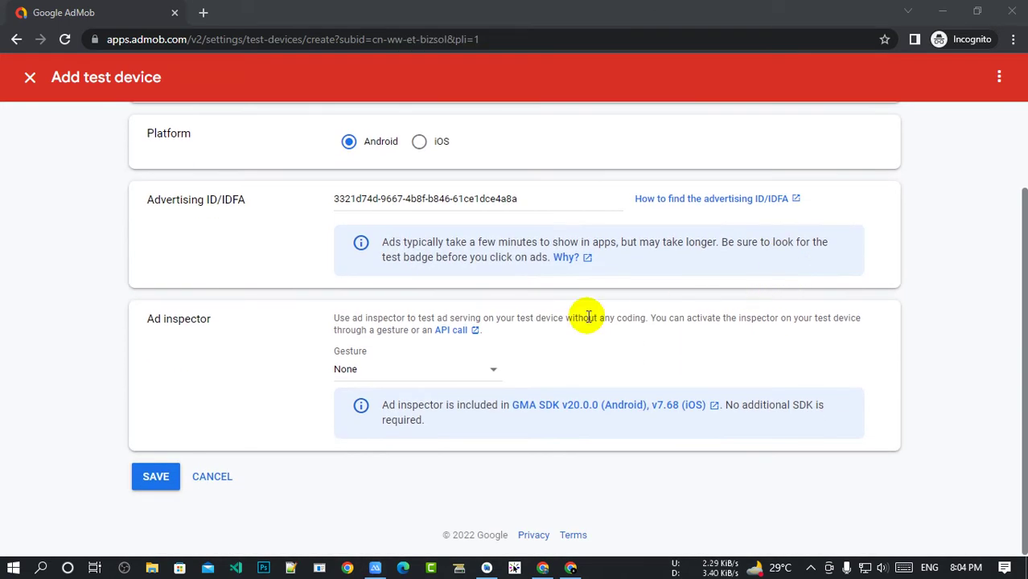
click(479, 374)
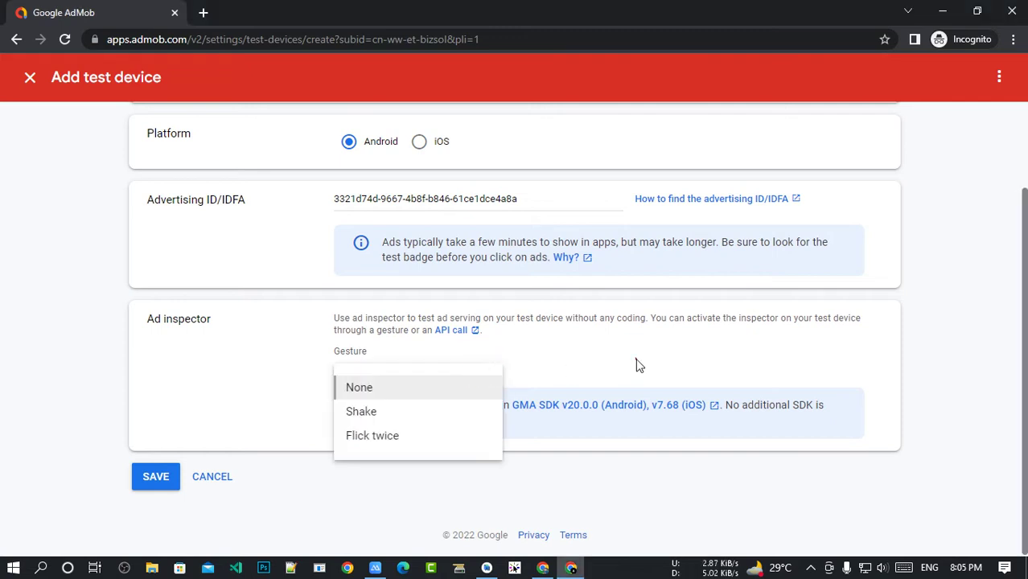
click(200, 450)
click(155, 483)
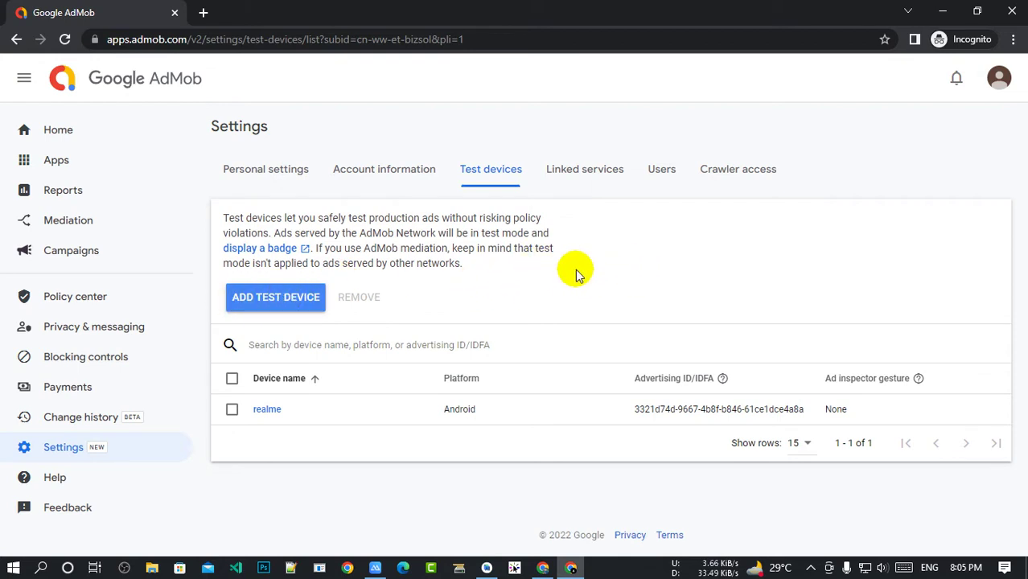
Open the Meta for Developers apps page in a new tab and open the base64 & Mime Encoder app's dashboard.
click(538, 568)
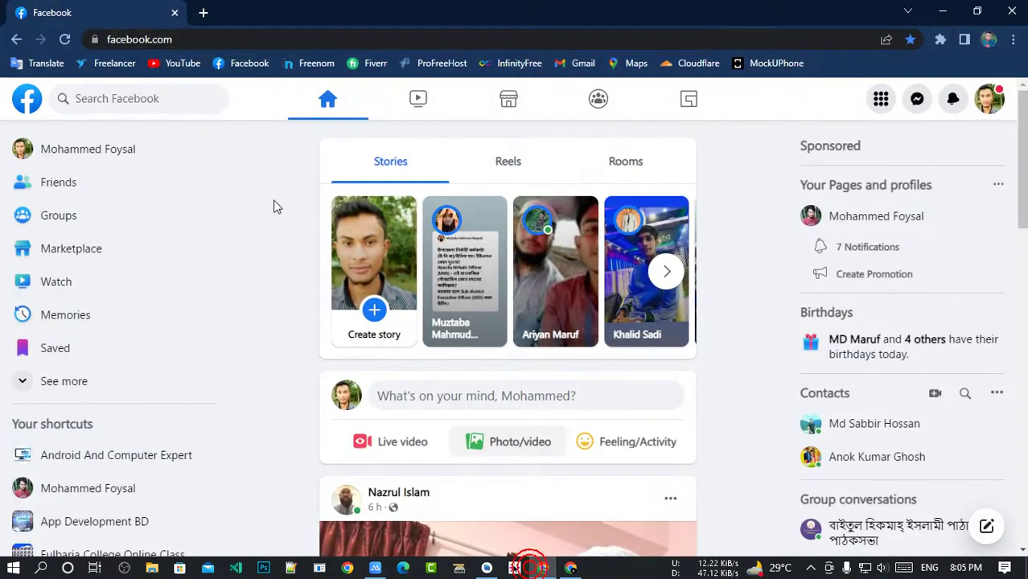
click(203, 13)
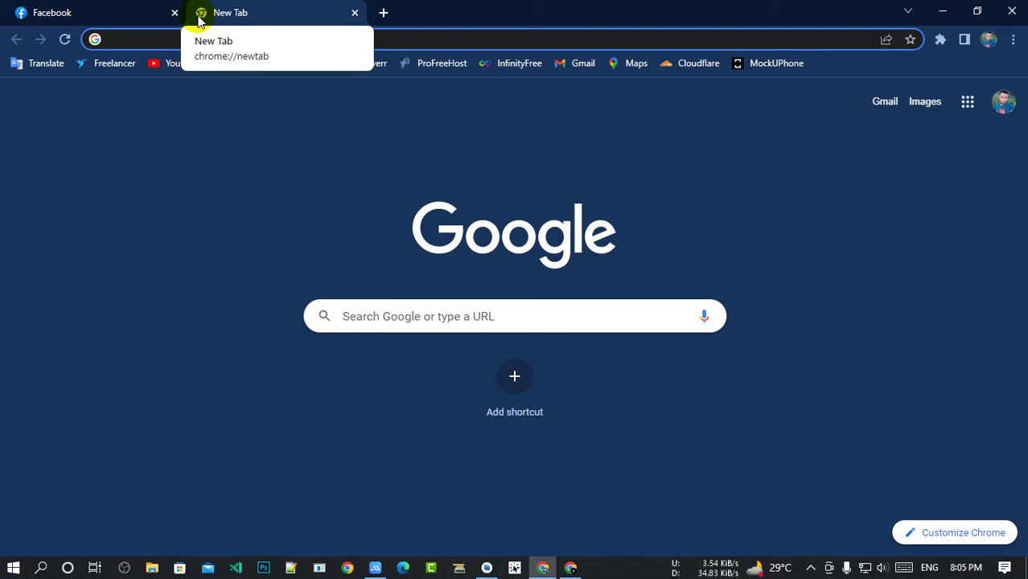
text(d)
key(Return)
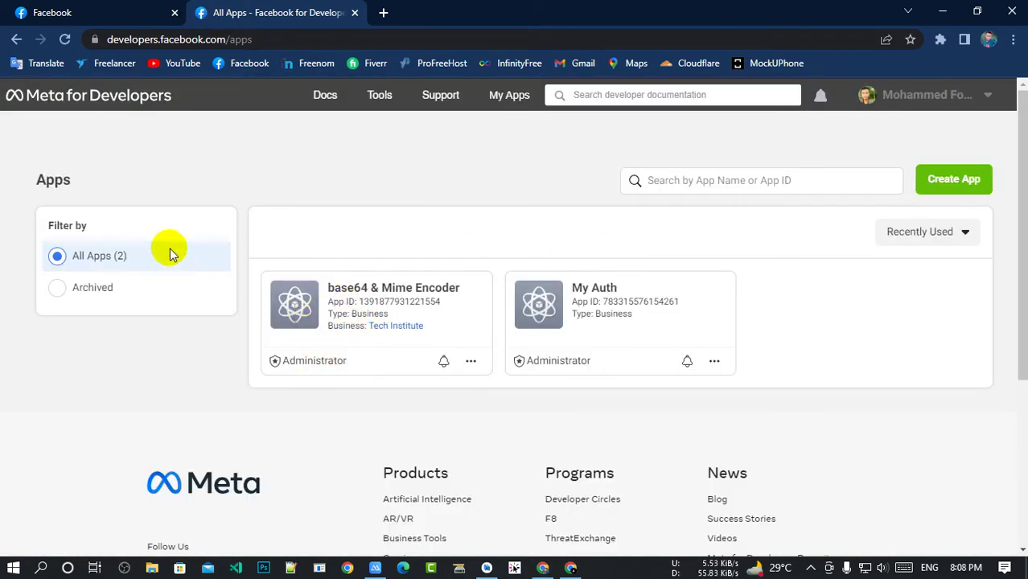
click(384, 290)
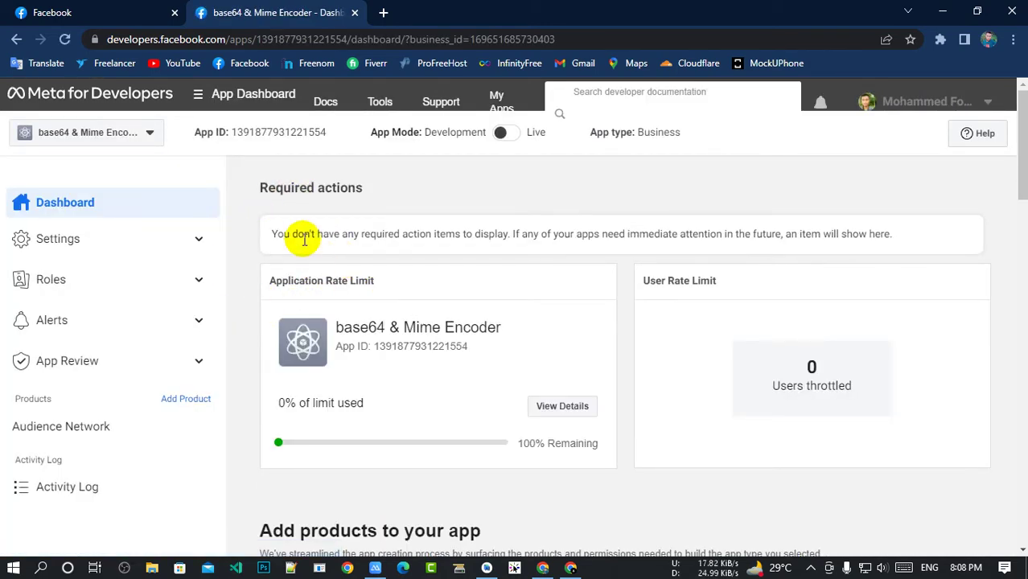
Look through the business tools available from the app dashboard and open Monetization Manager.
click(244, 96)
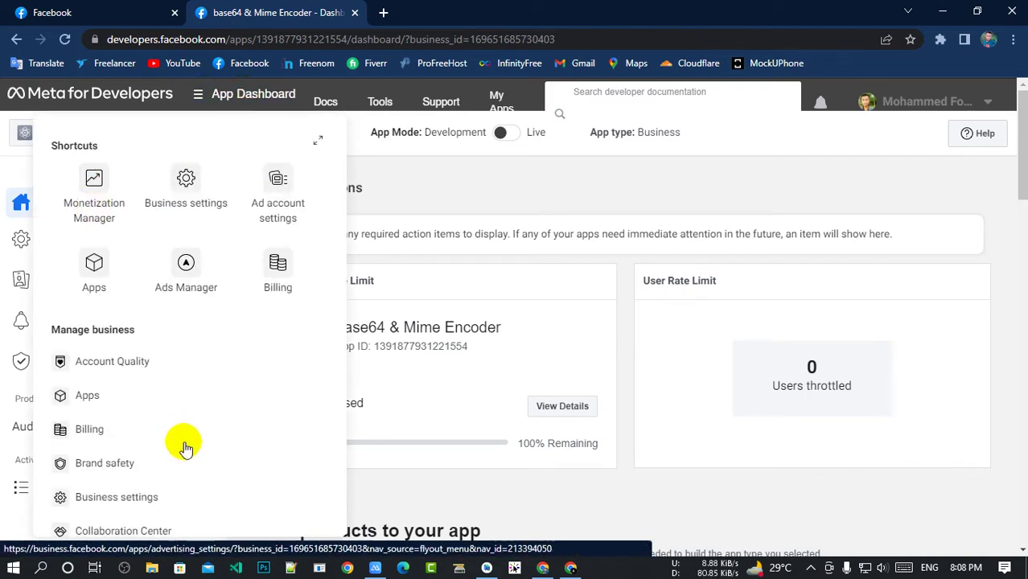
scroll(249, 430, down, 4)
scroll(239, 335, down, 2)
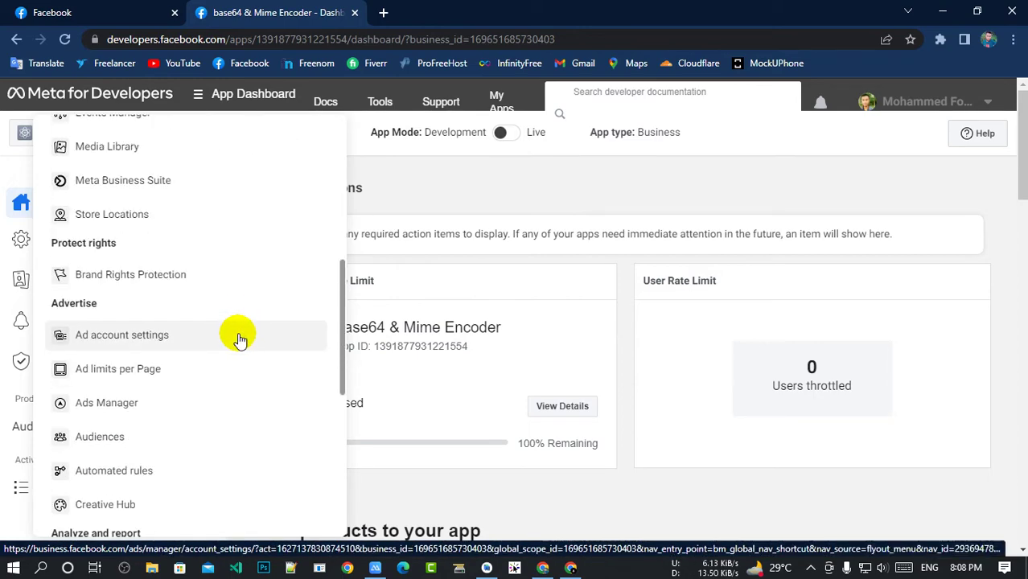
scroll(222, 341, down, 3)
scroll(233, 305, down, 3)
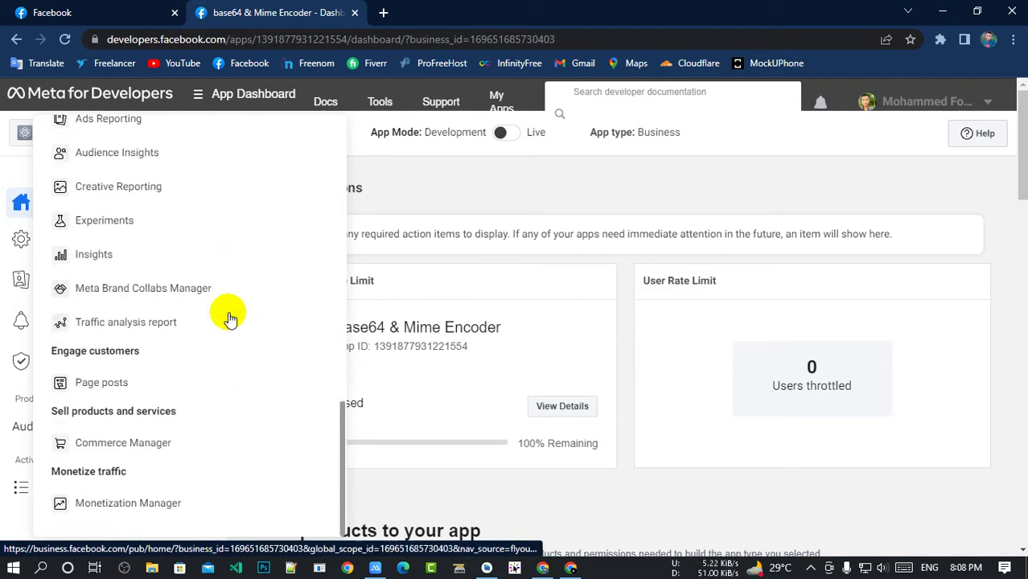
scroll(229, 353, up, 9)
scroll(226, 364, up, 3)
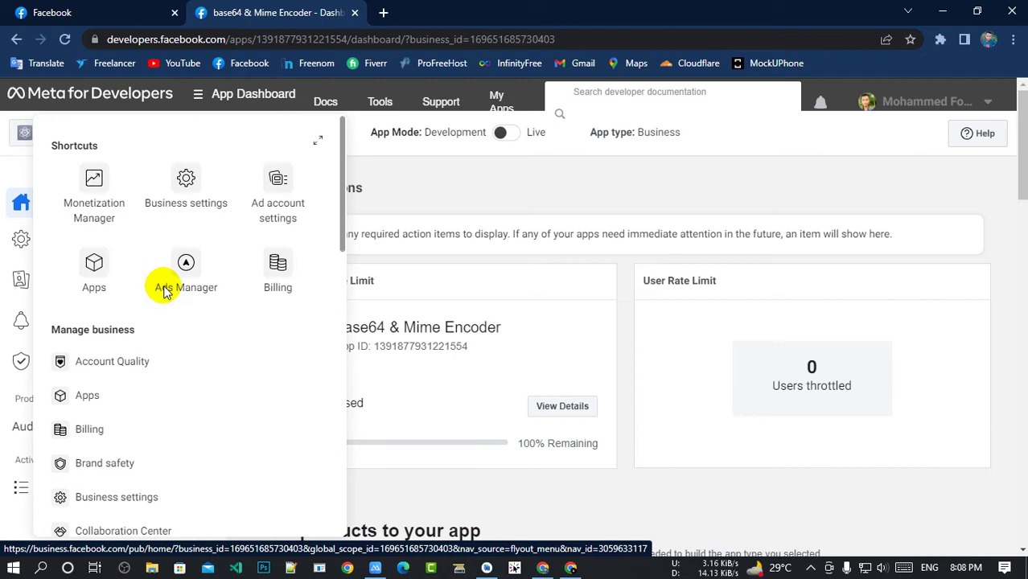
click(94, 183)
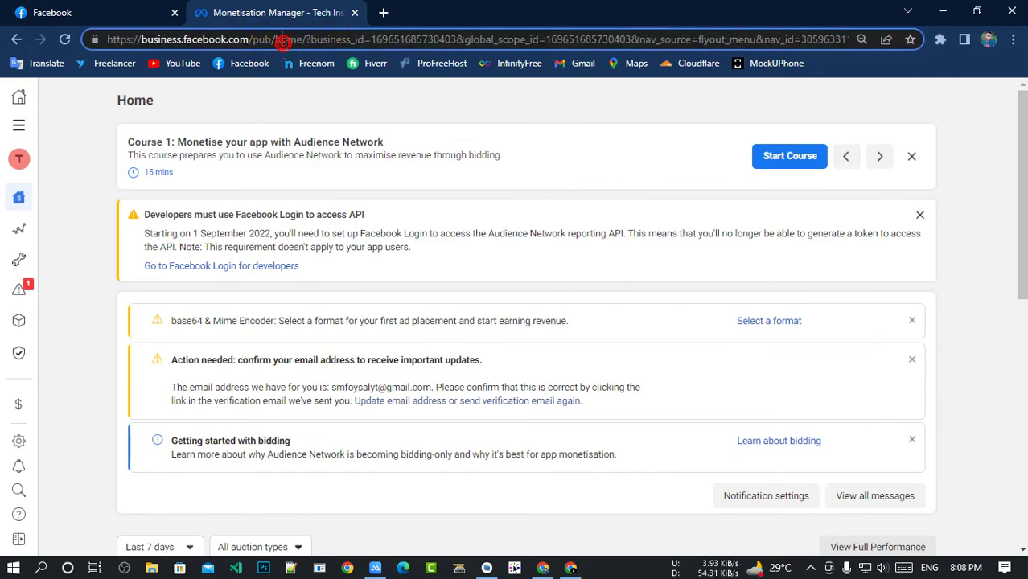
click(284, 43)
key(BackSpace)
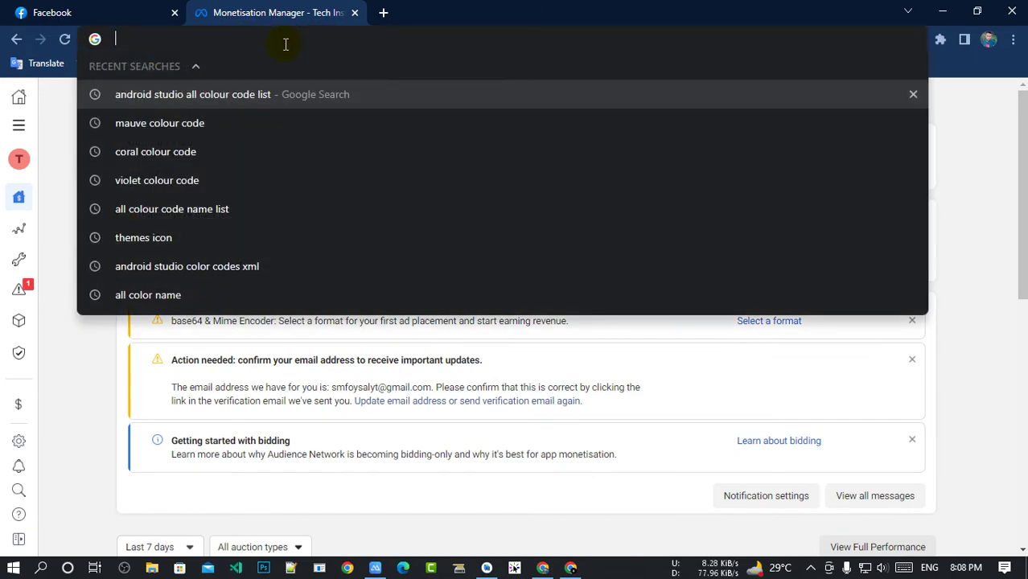
text(https://business.facebook.com/pub/testing)
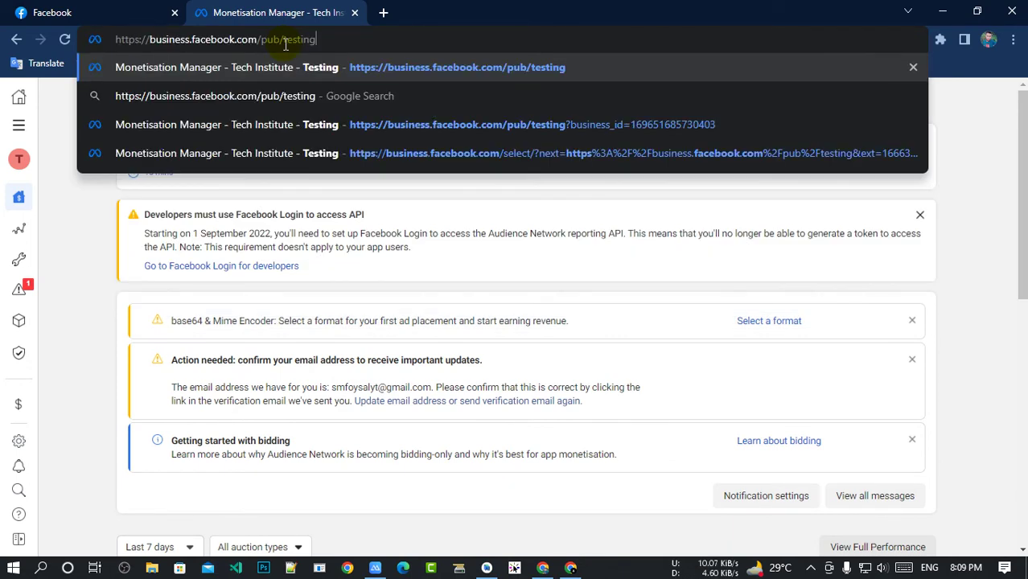
drag(405, 39, 86, 37)
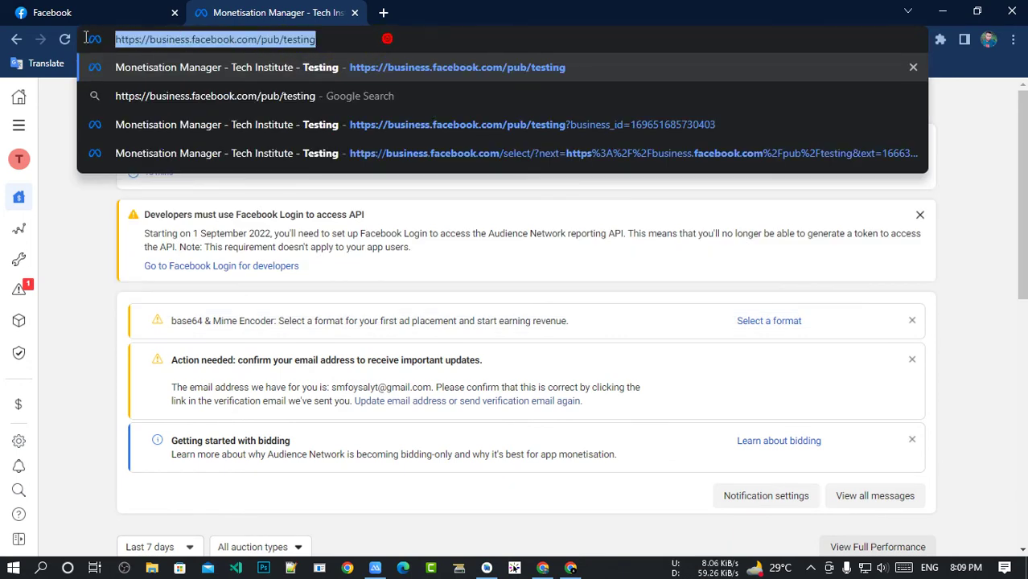
click(339, 34)
key(Return)
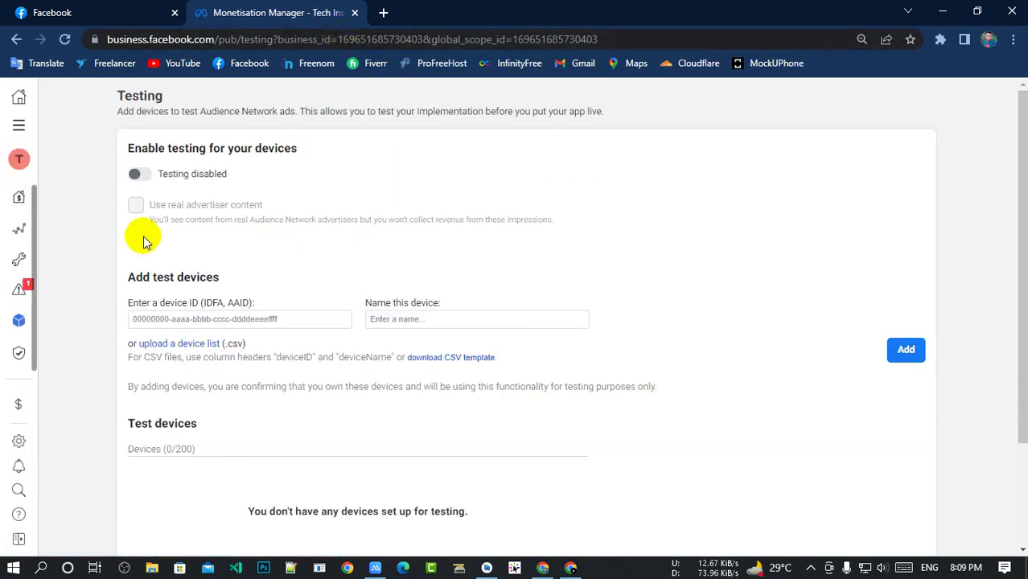
Copy the device name realme from its test device entry in AdMob into the Audience Network form's device name.
click(547, 322)
click(570, 566)
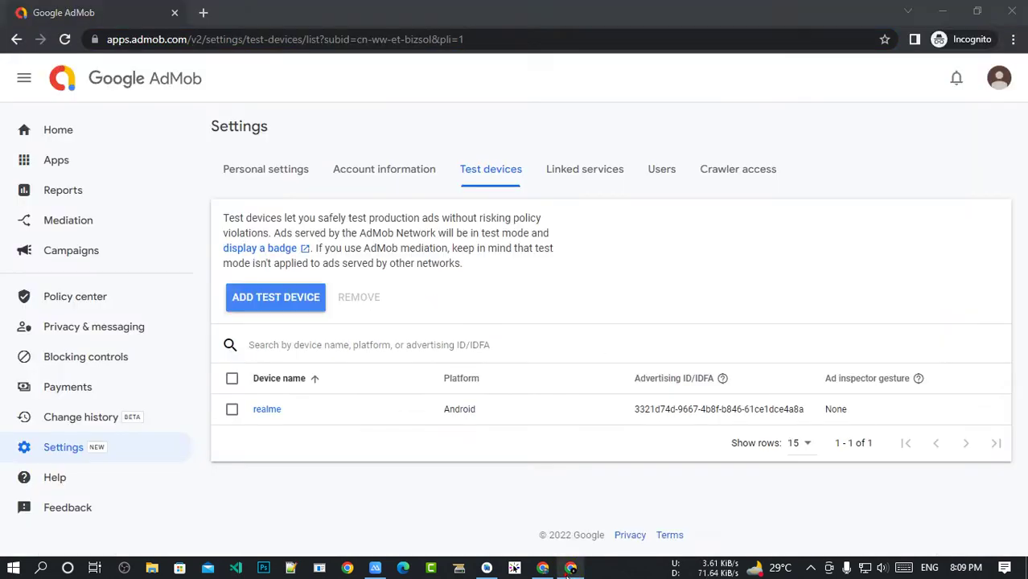
drag(296, 411, 385, 328)
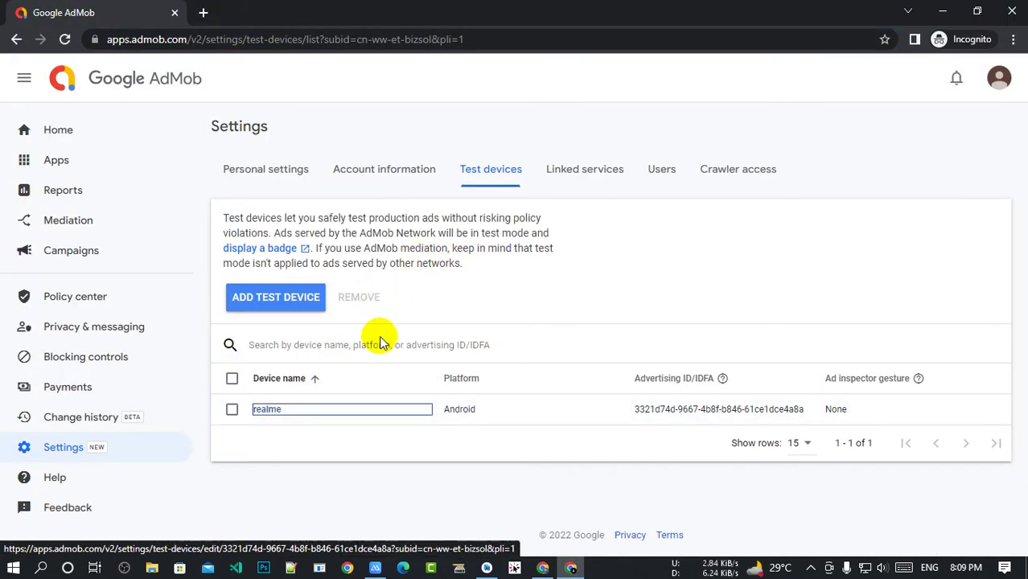
click(351, 405)
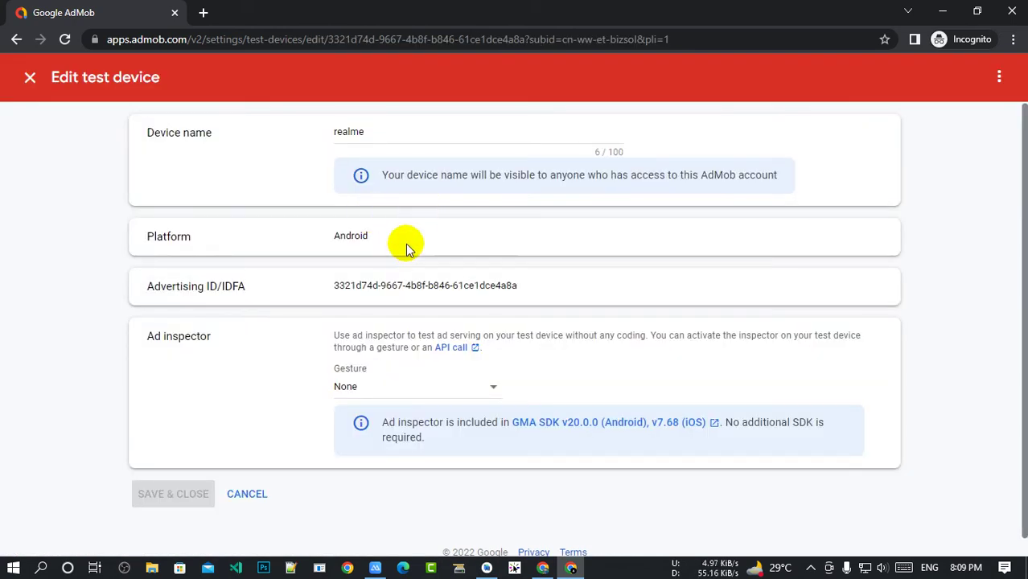
drag(447, 136, 299, 139)
key(ctrl+c)
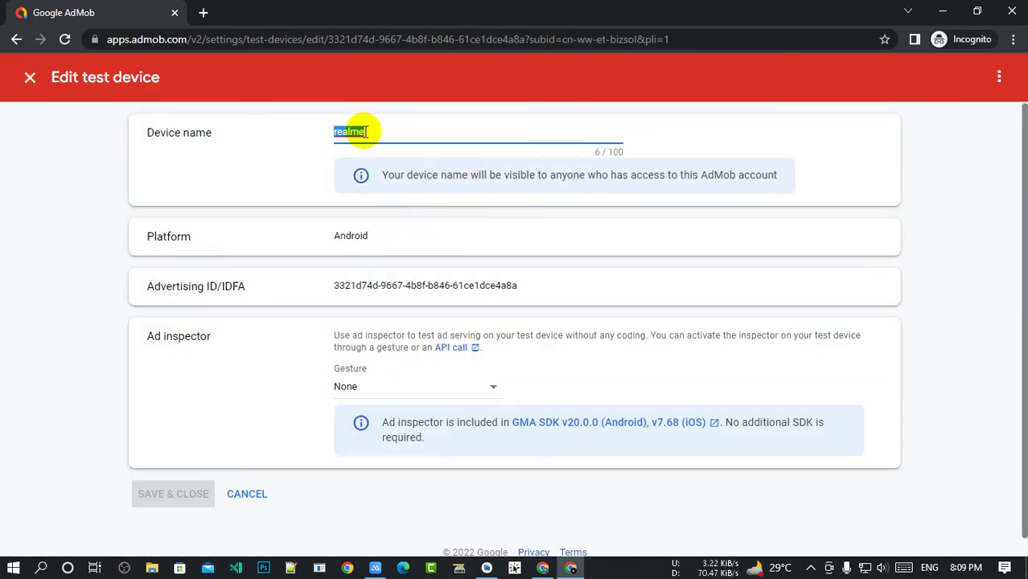
click(543, 568)
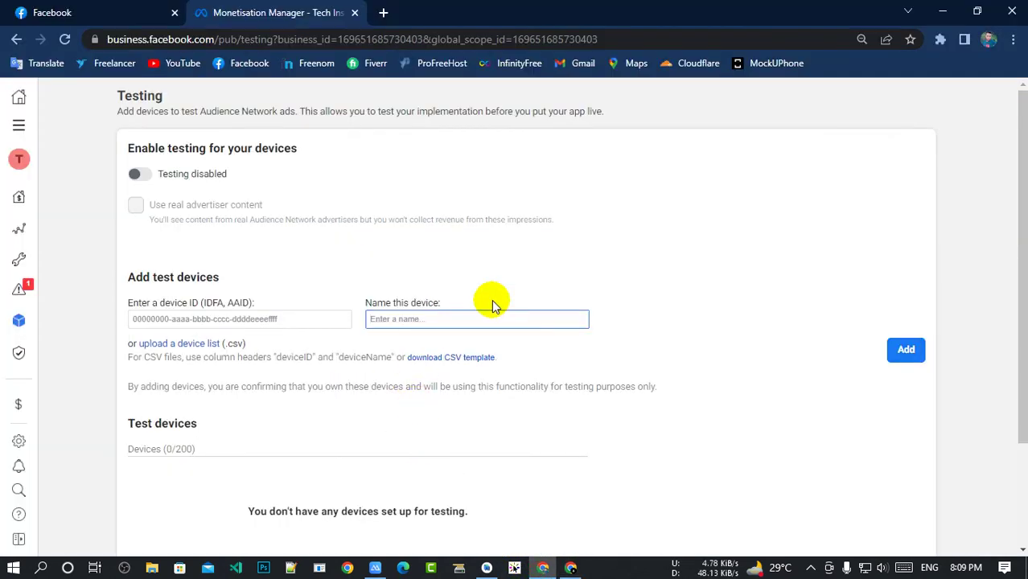
key(ctrl+v)
Copy the realme device's advertising ID from AdMob into the device ID of the Audience Network test device form.
click(261, 317)
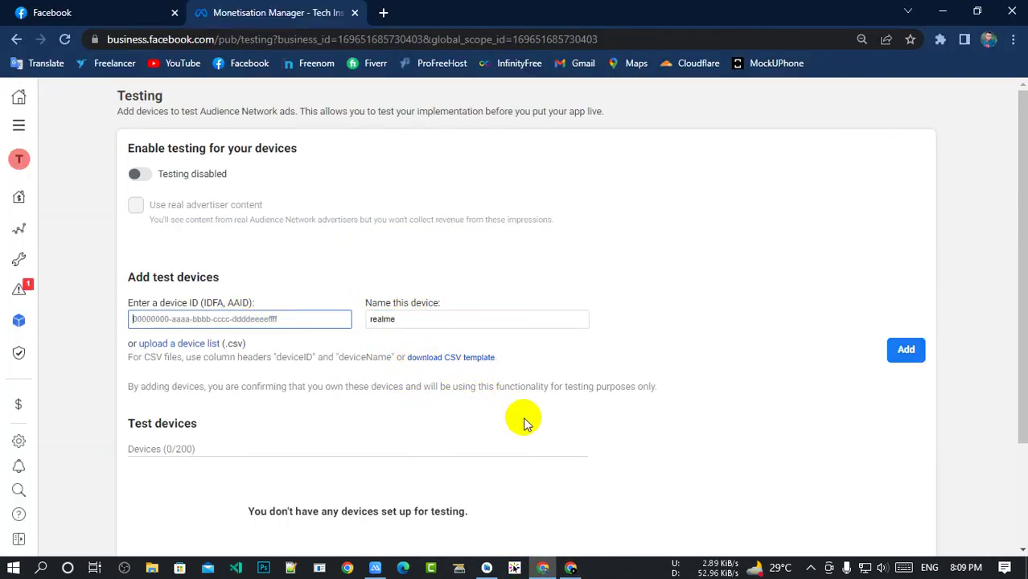
click(570, 568)
click(517, 280)
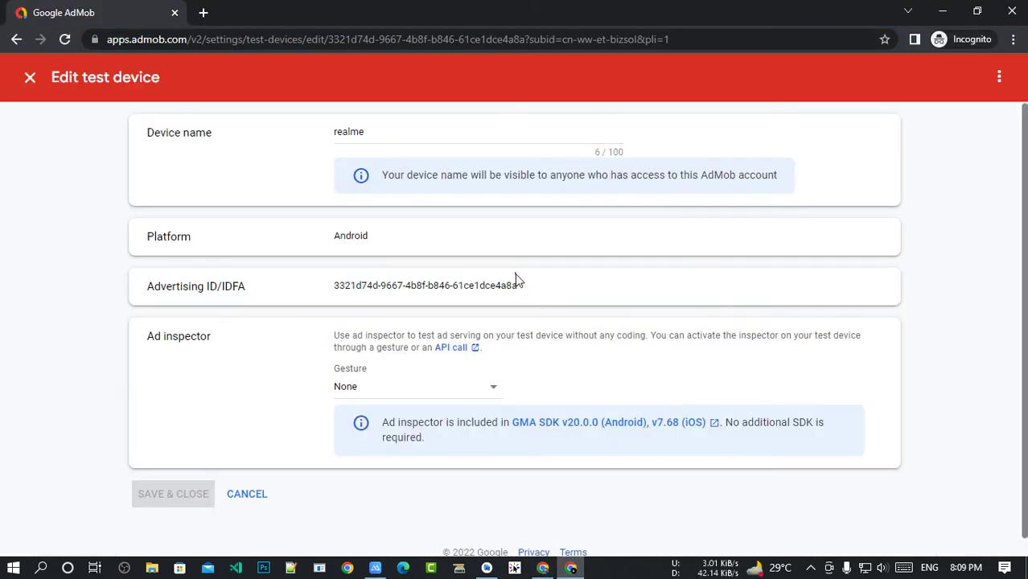
drag(533, 283, 334, 285)
key(ctrl+c)
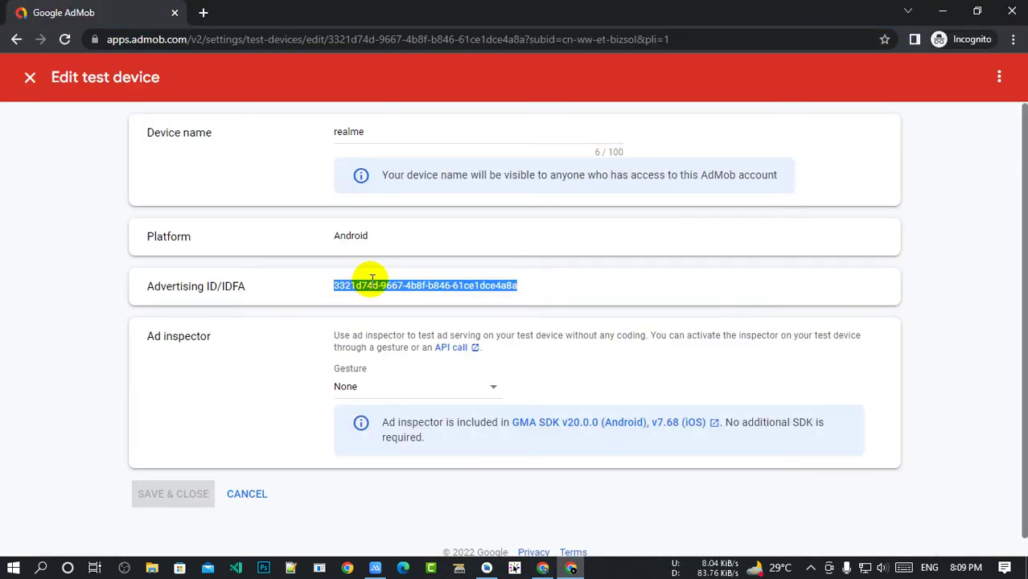
click(543, 568)
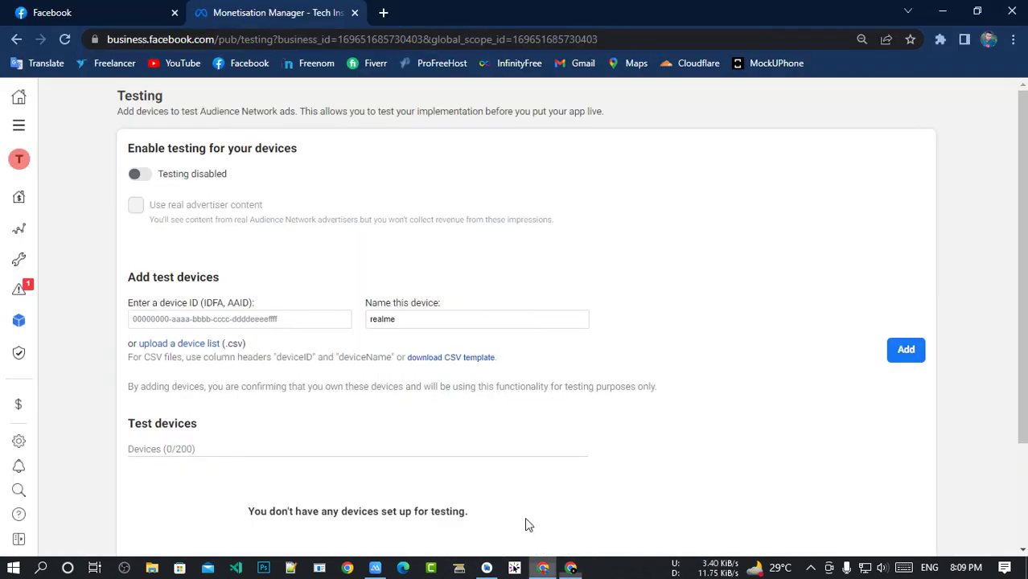
click(214, 322)
key(ctrl+v)
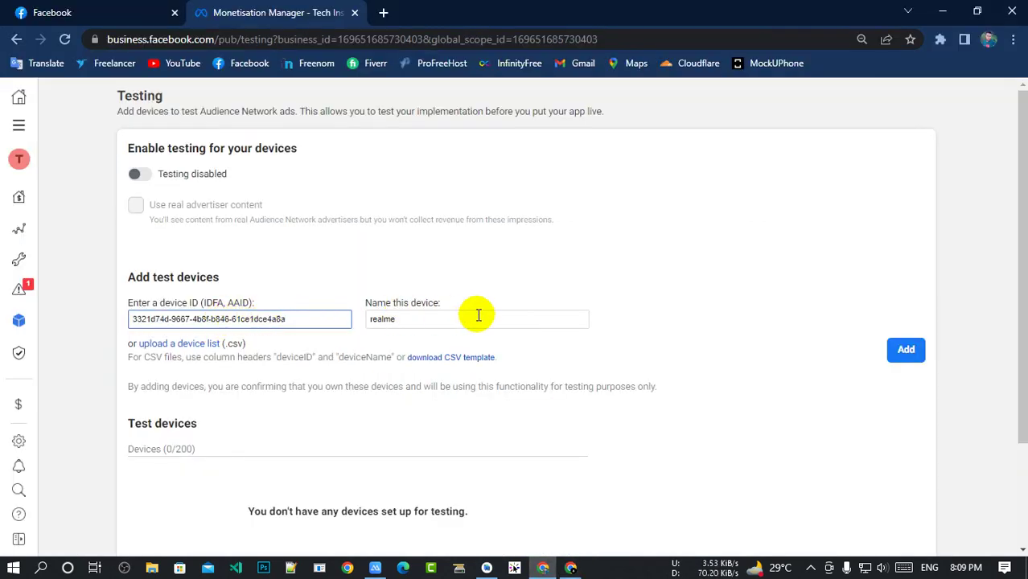
Add the realme device to the Audience Network test devices.
click(752, 325)
click(901, 354)
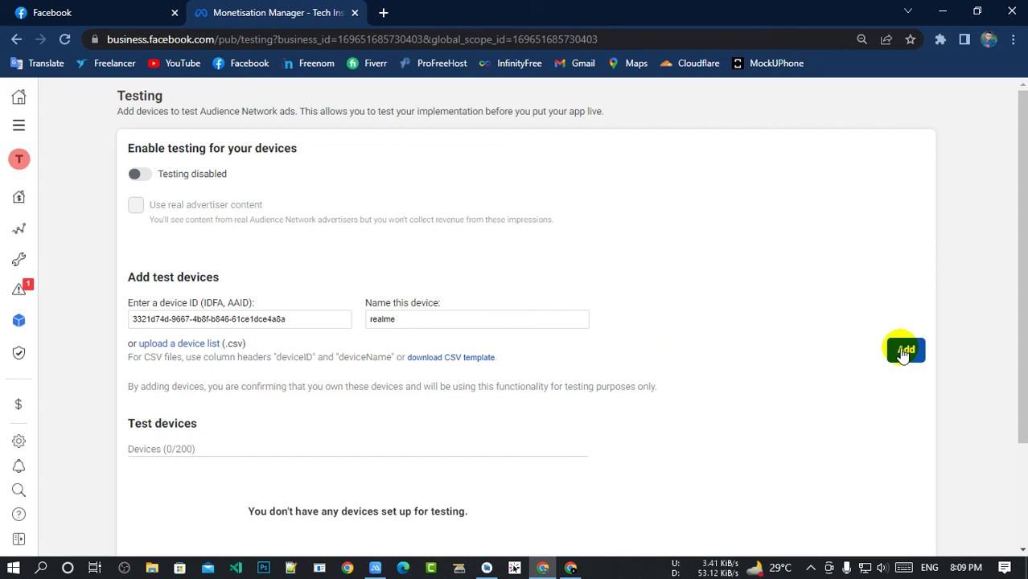
scroll(517, 233, down, 3)
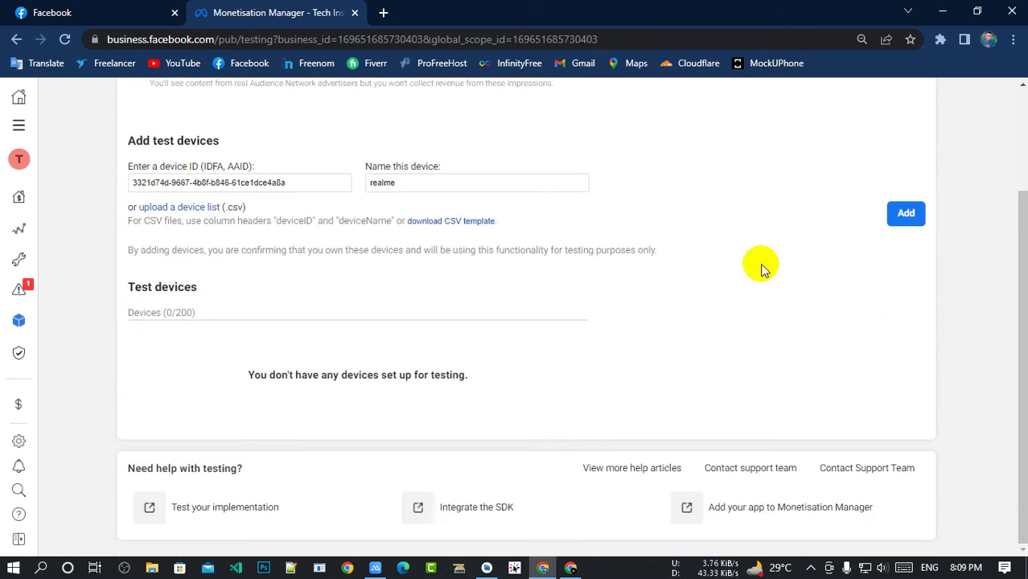
scroll(456, 371, up, 2)
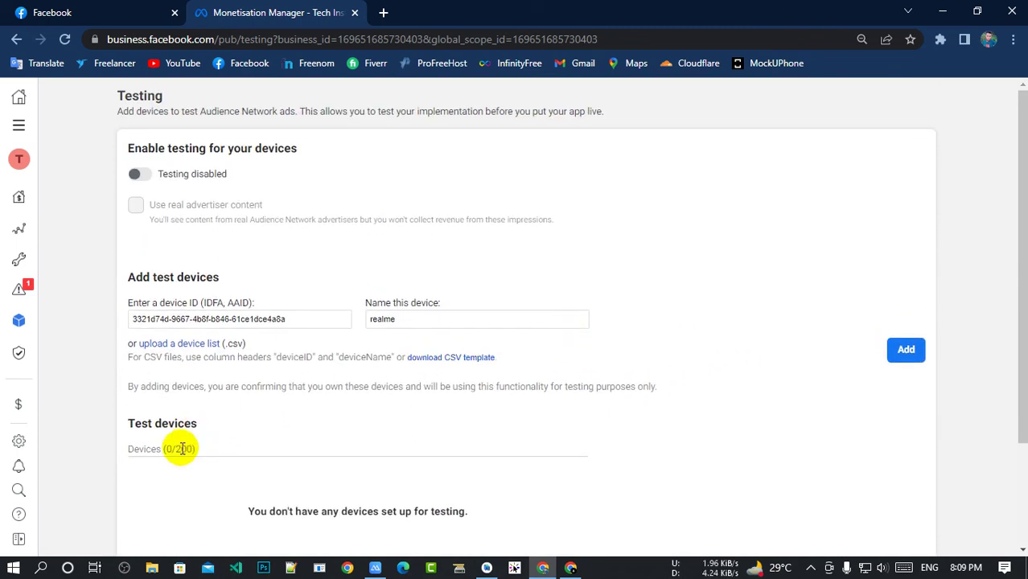
click(192, 444)
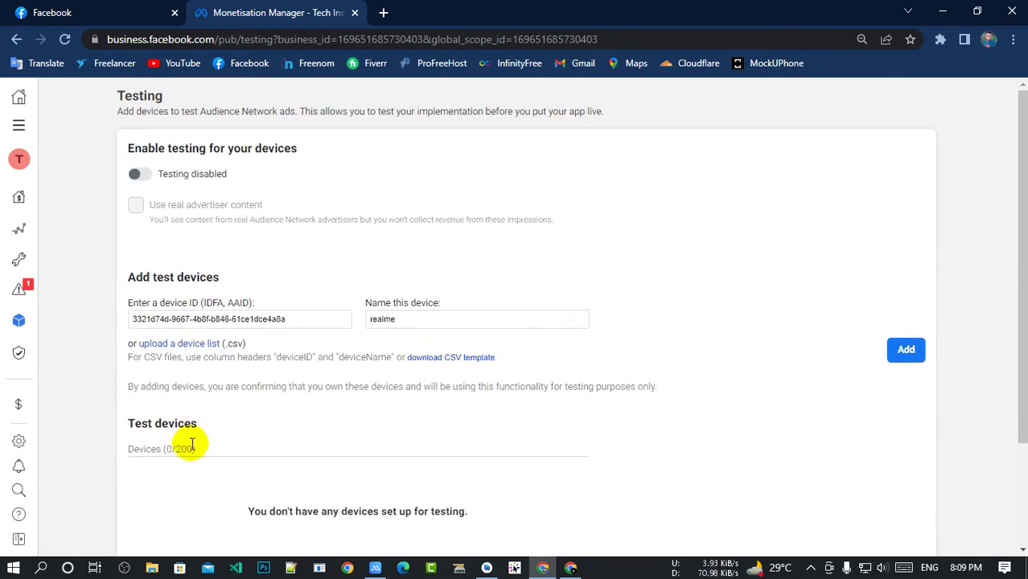
click(904, 354)
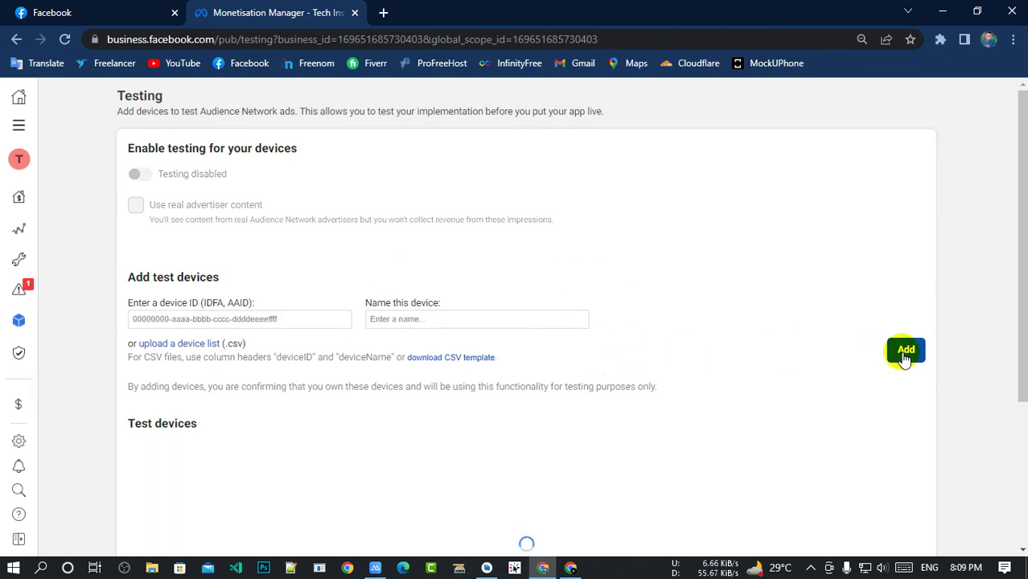
Check the realme entry in the Audience Network test devices list and switch back to its AdMob test device page.
scroll(627, 314, down, 1)
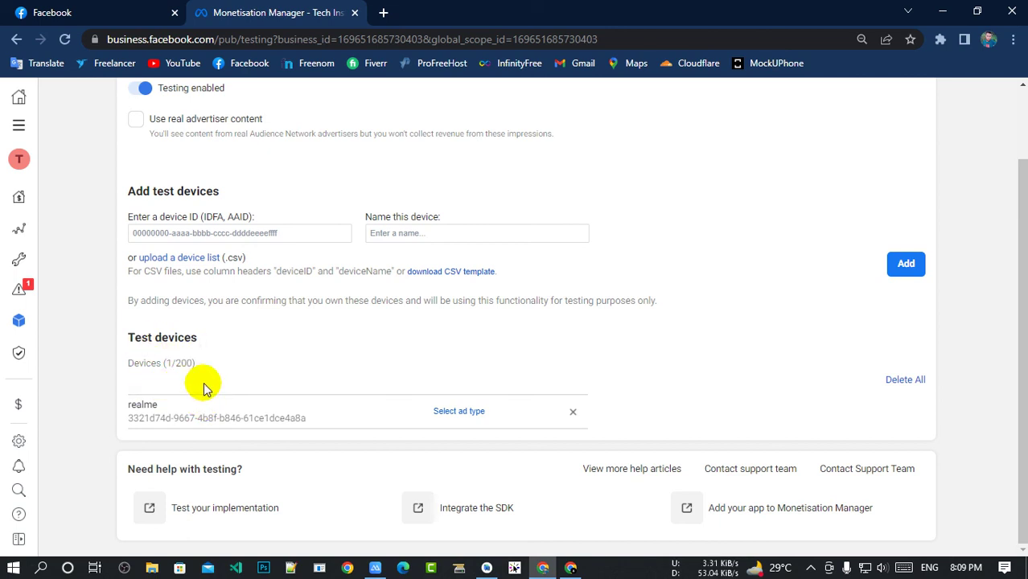
drag(127, 407, 585, 394)
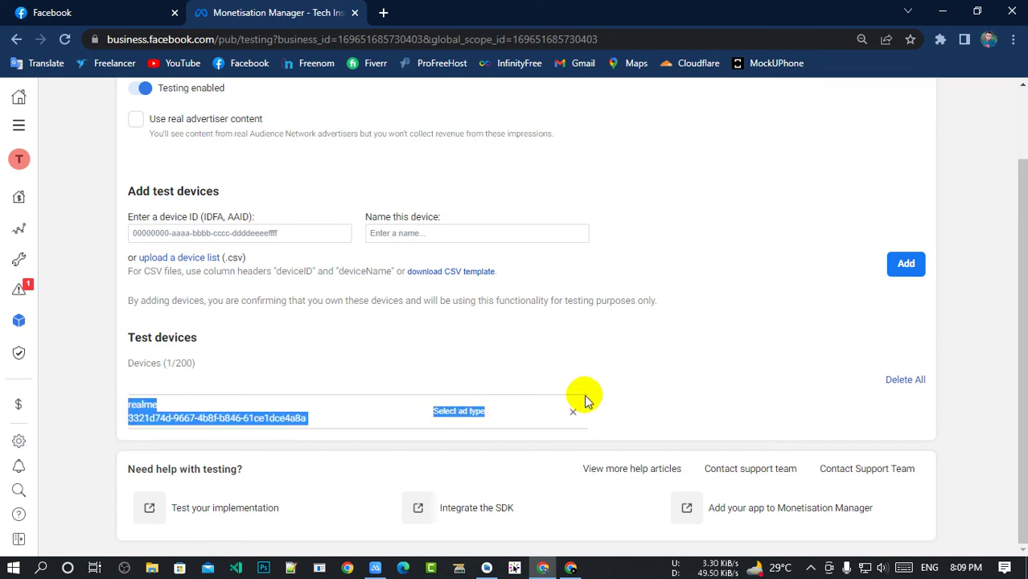
click(587, 396)
click(623, 382)
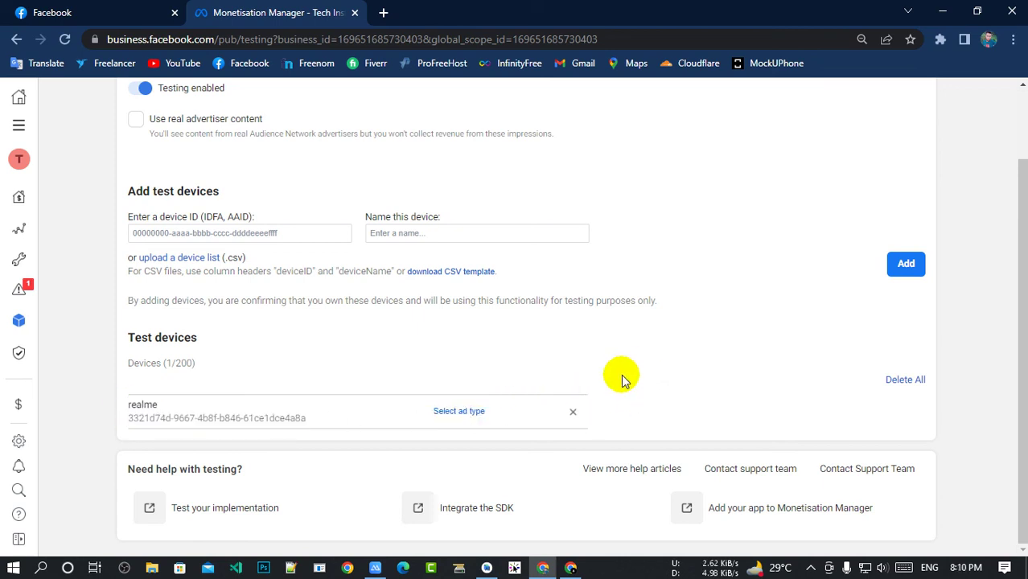
click(571, 568)
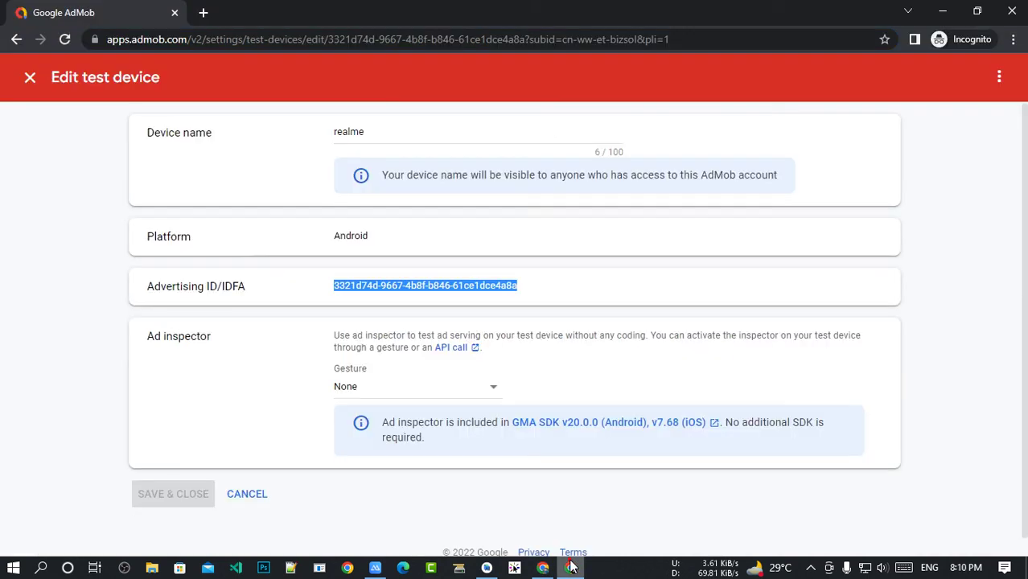